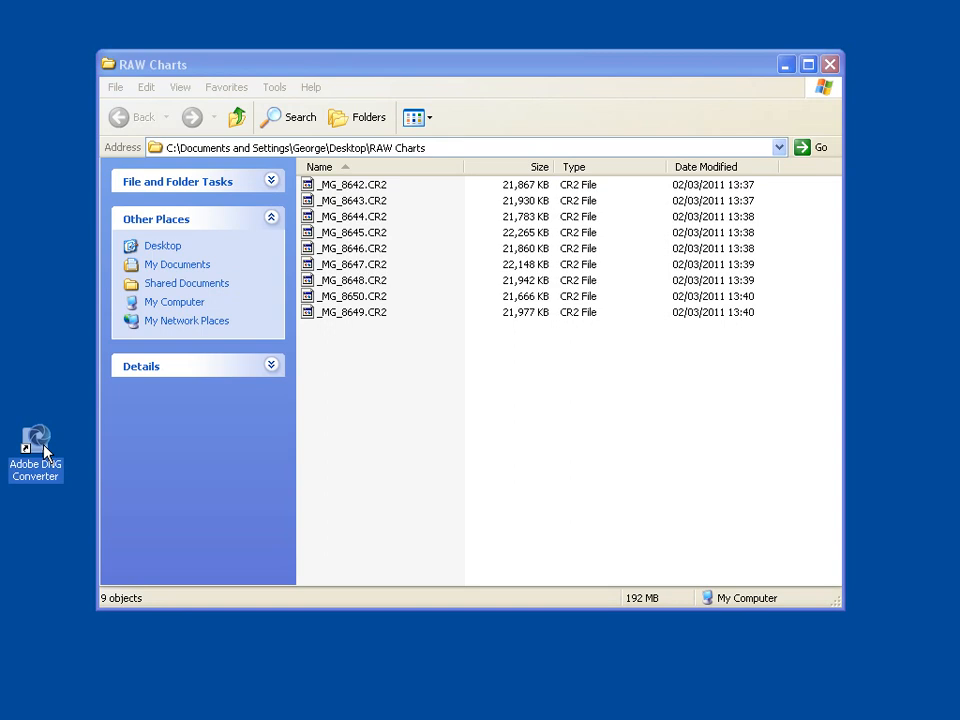
- Open Adobe DNG Converter and choose the RAW Charts folder on the desktop as the source of the images
double_click(36, 445)
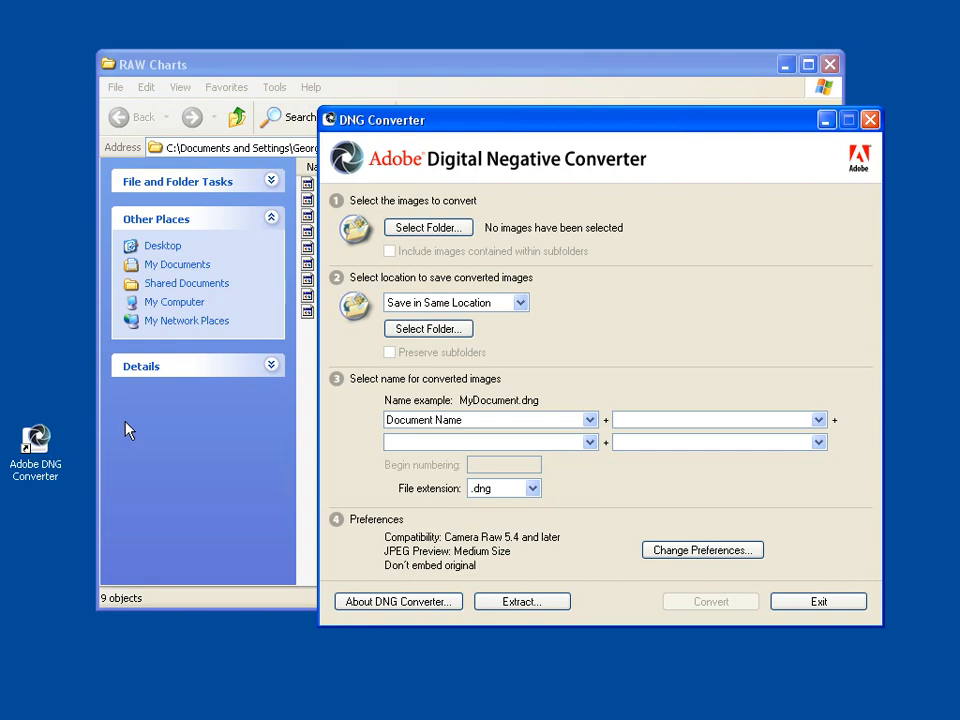
left_click(441, 229)
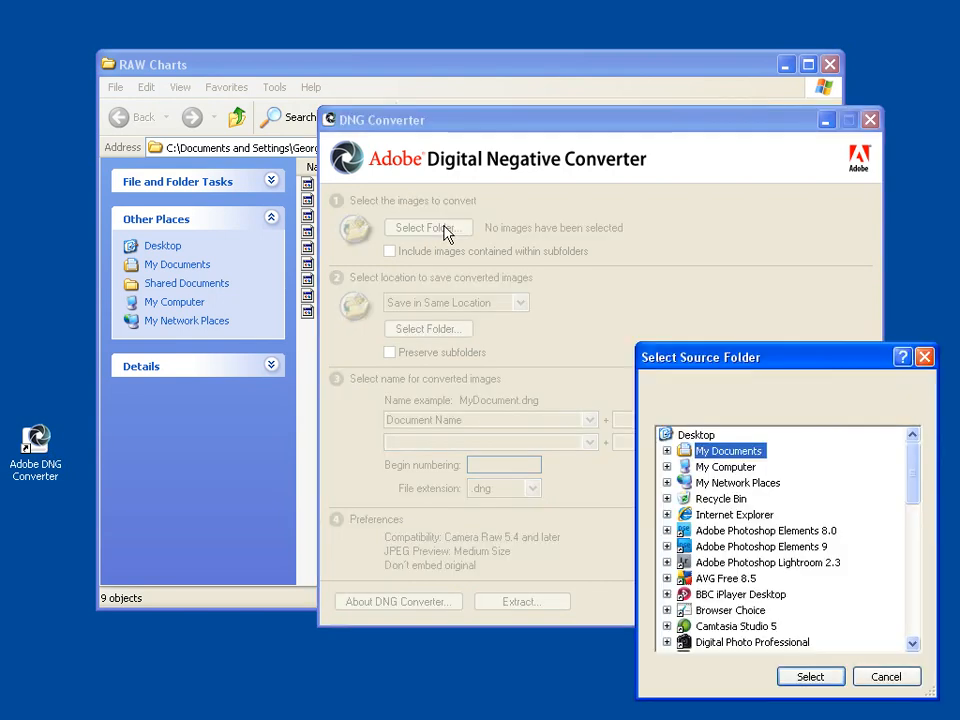
left_click_drag(911, 476, 913, 570)
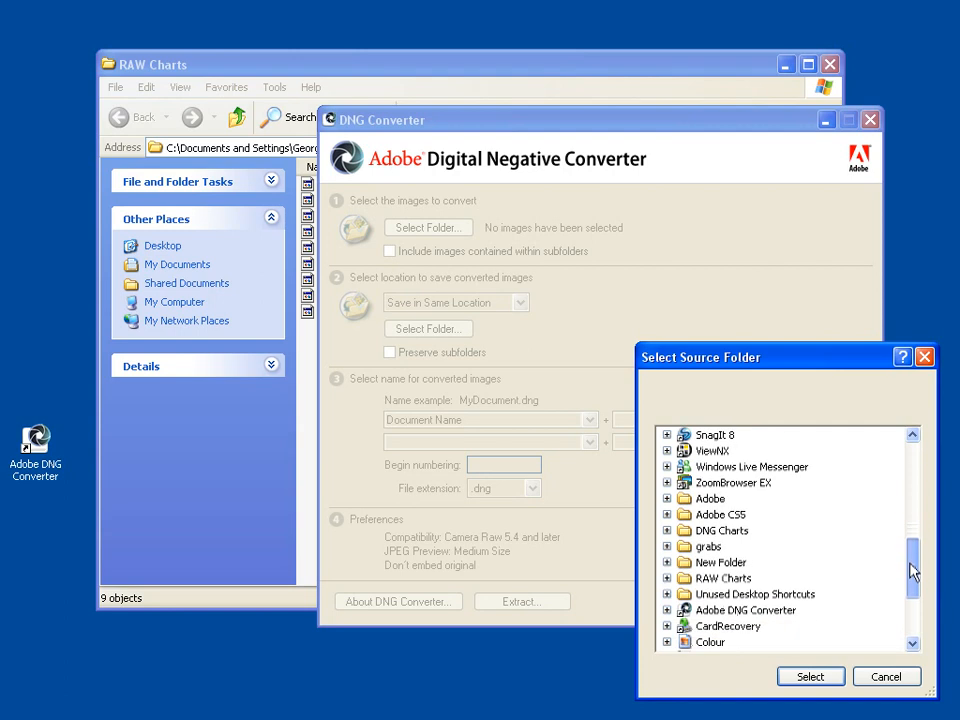
double_click(700, 579)
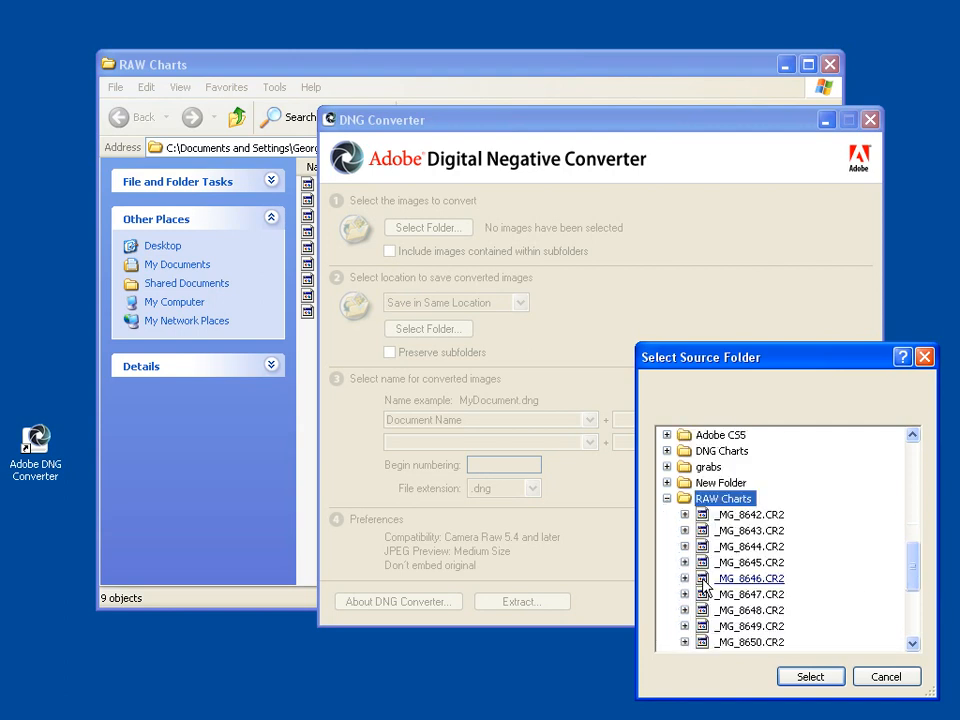
left_click(808, 677)
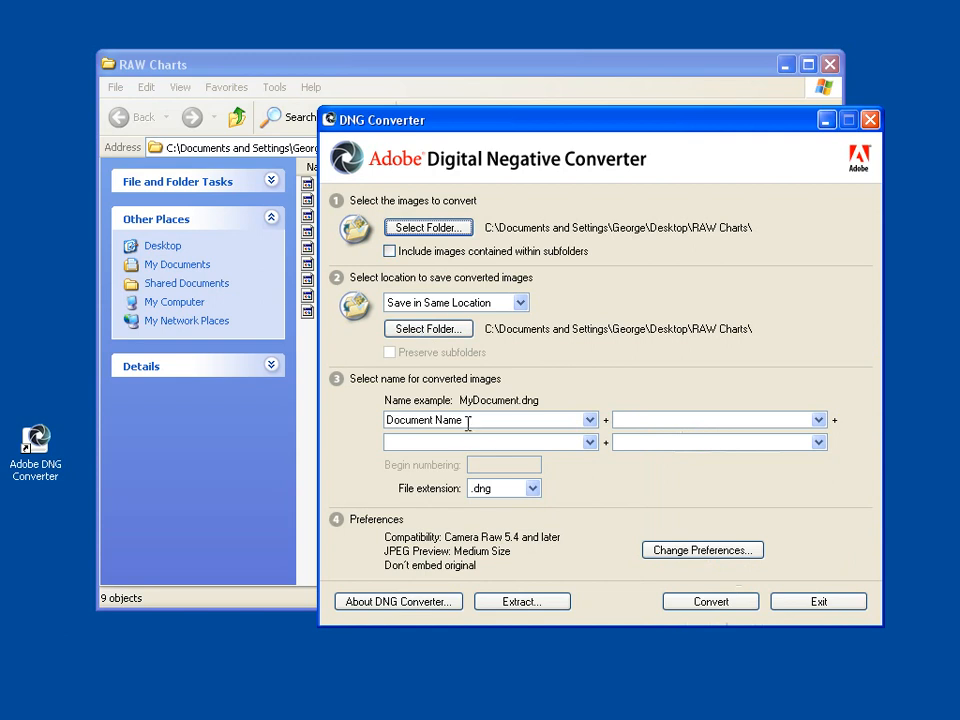
- Convert the RAW Charts images to DNG files in the same location and exit the converter
left_click(711, 603)
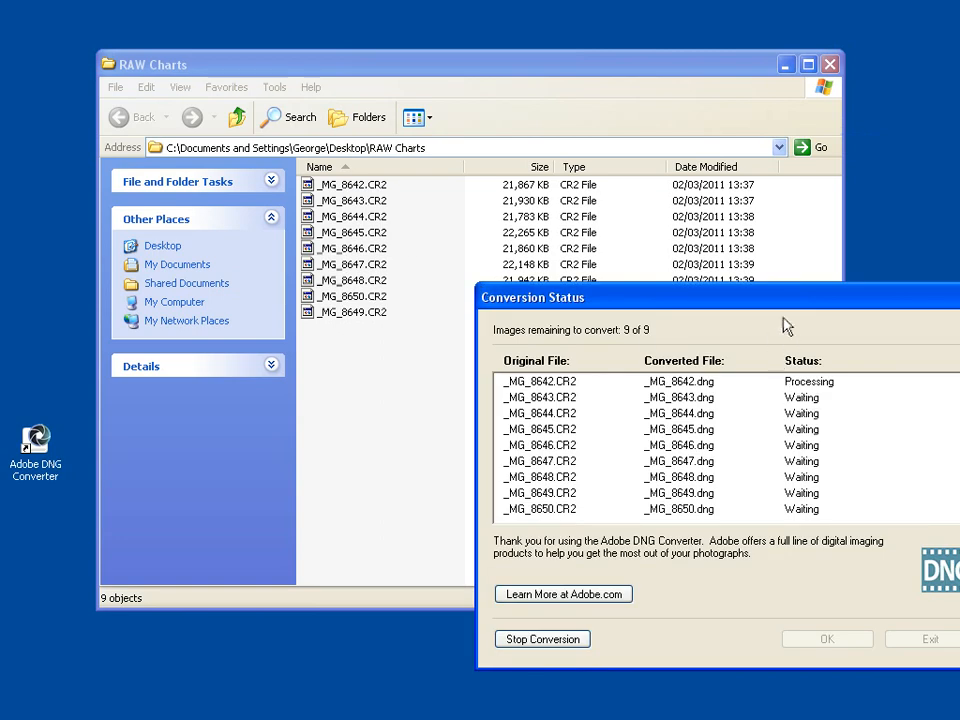
left_click_drag(779, 310, 679, 242)
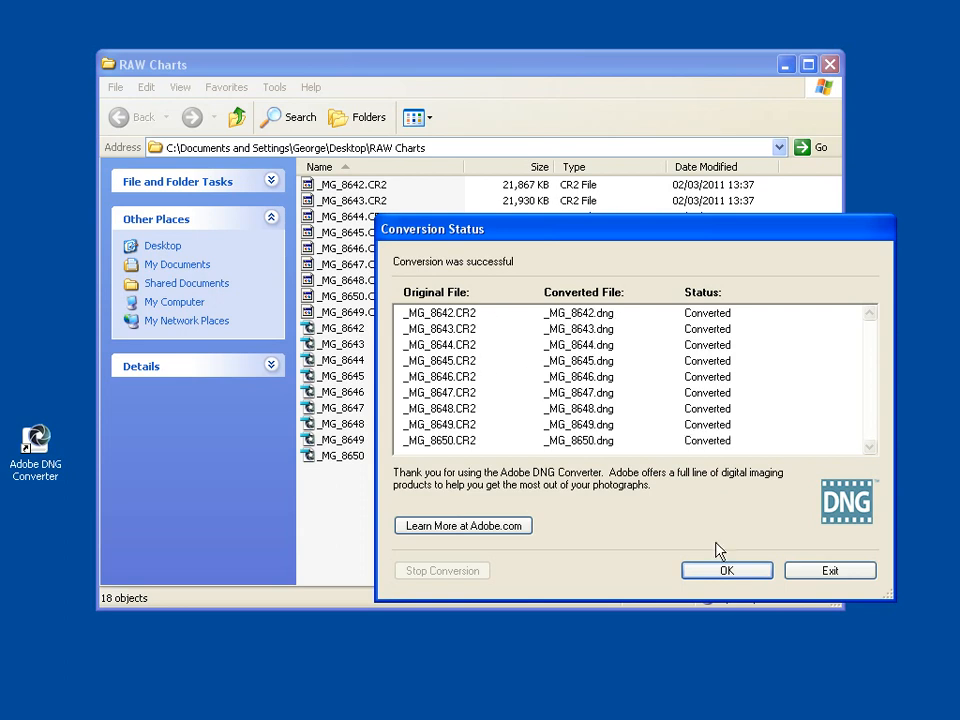
left_click(744, 575)
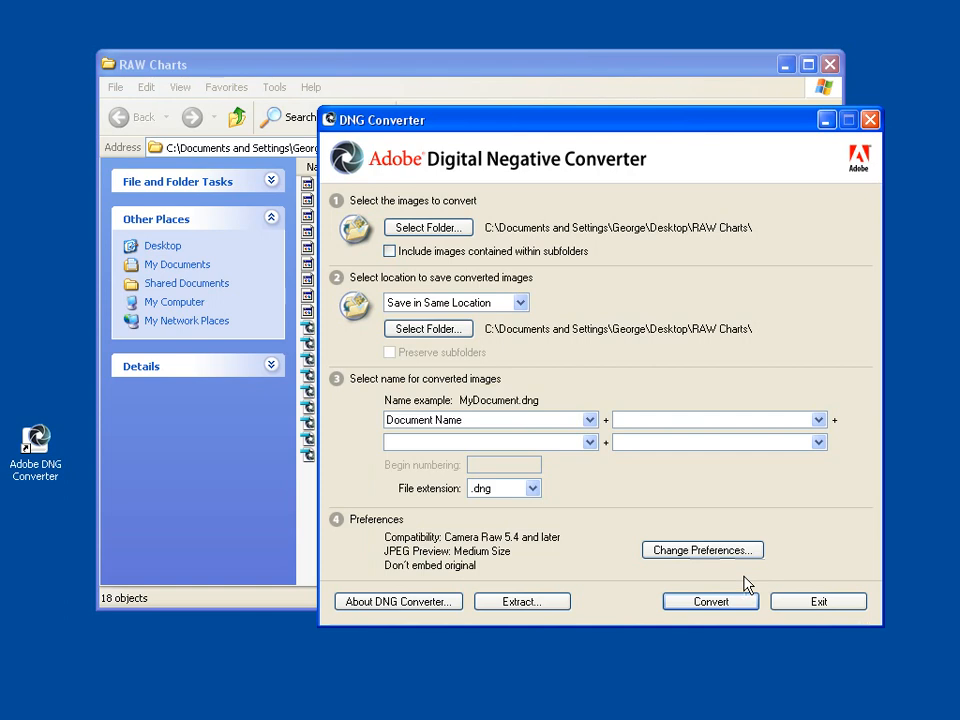
left_click(818, 601)
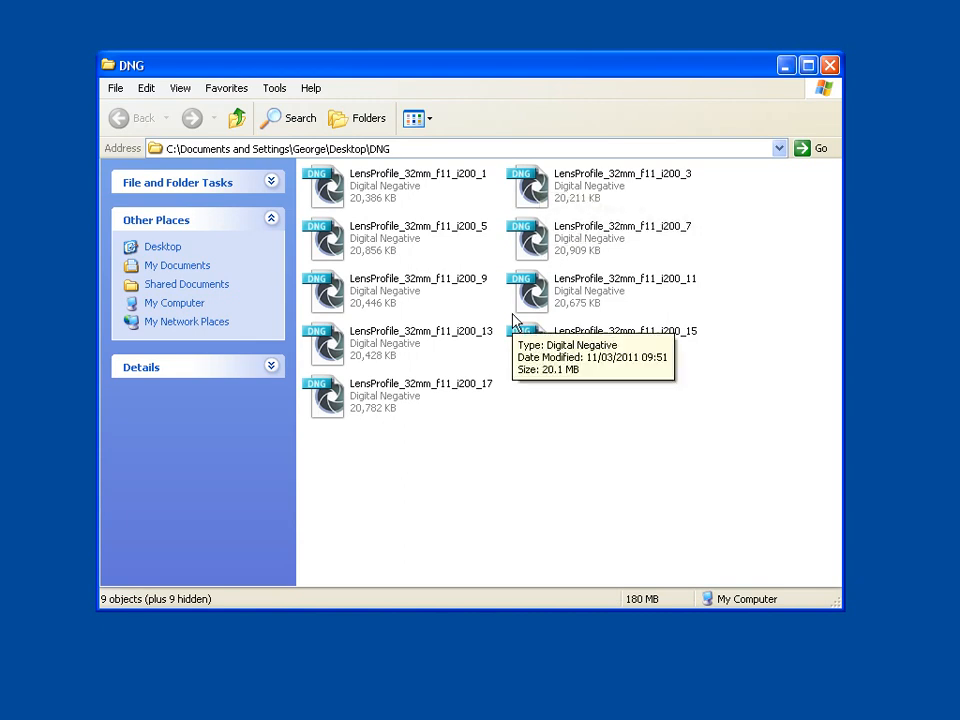
- Extract all files of the zipped Adobe Lens Profile Creator 1.0 package to the suggested directory and show the extracted files
mouse_move(528, 374)
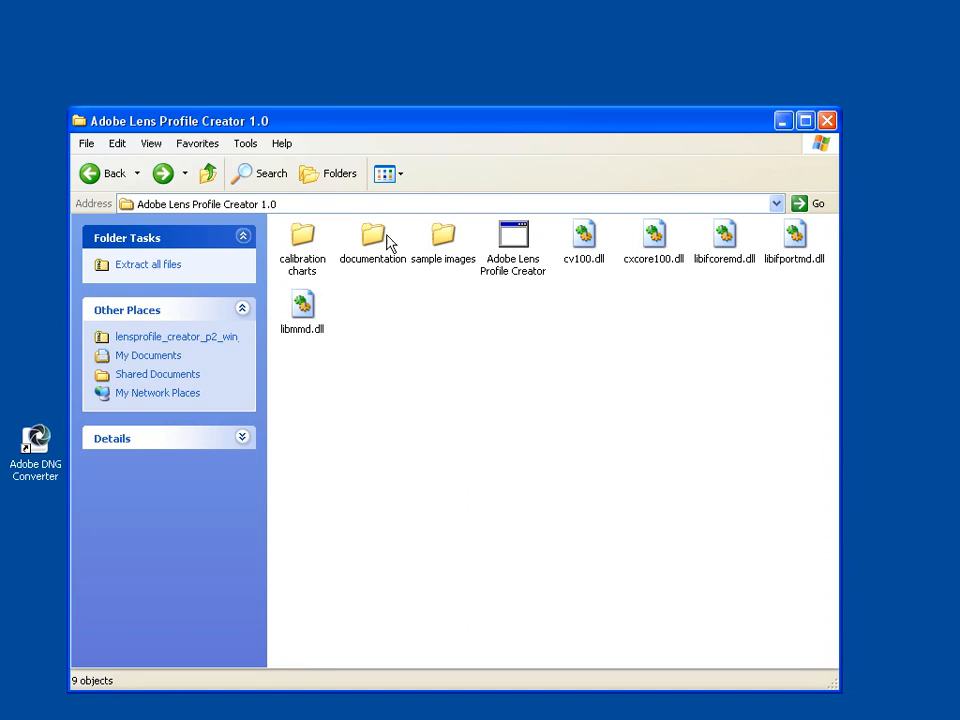
double_click(514, 256)
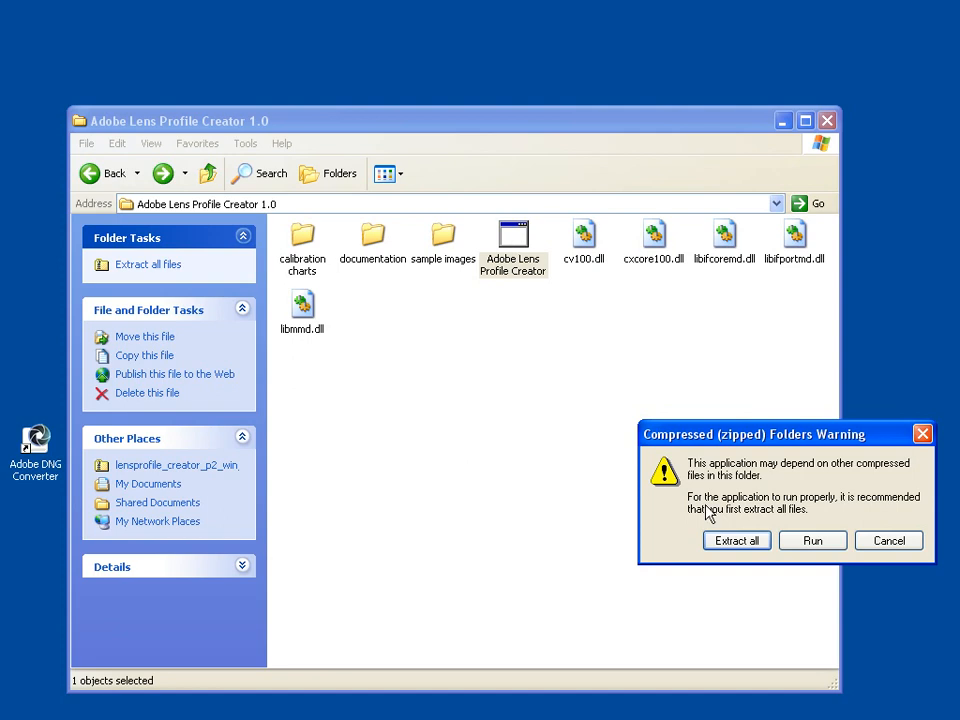
left_click(733, 543)
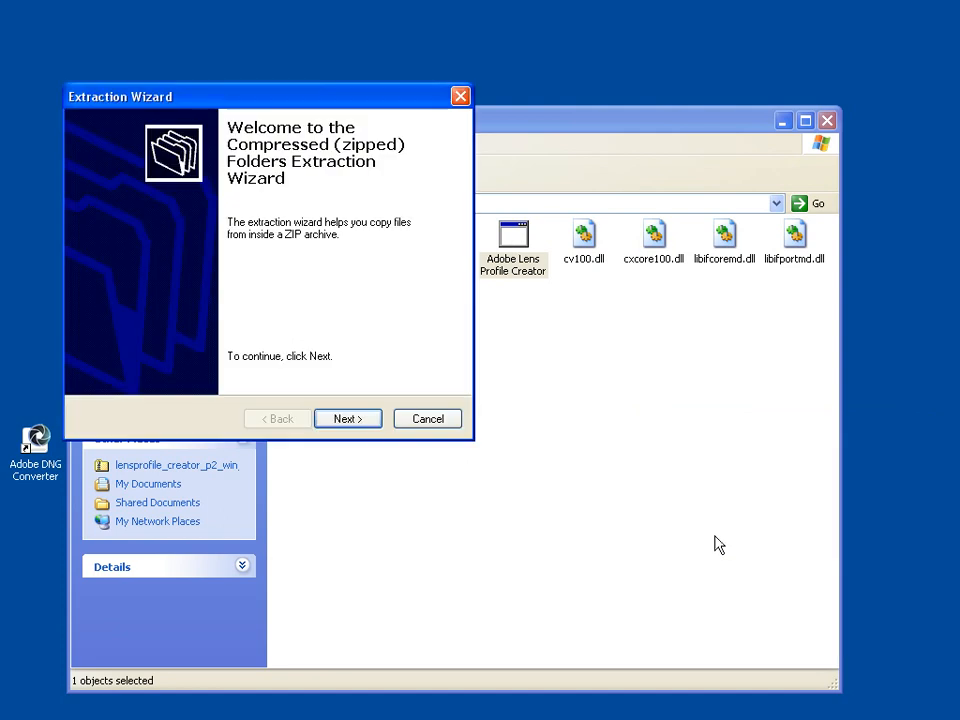
left_click(345, 420)
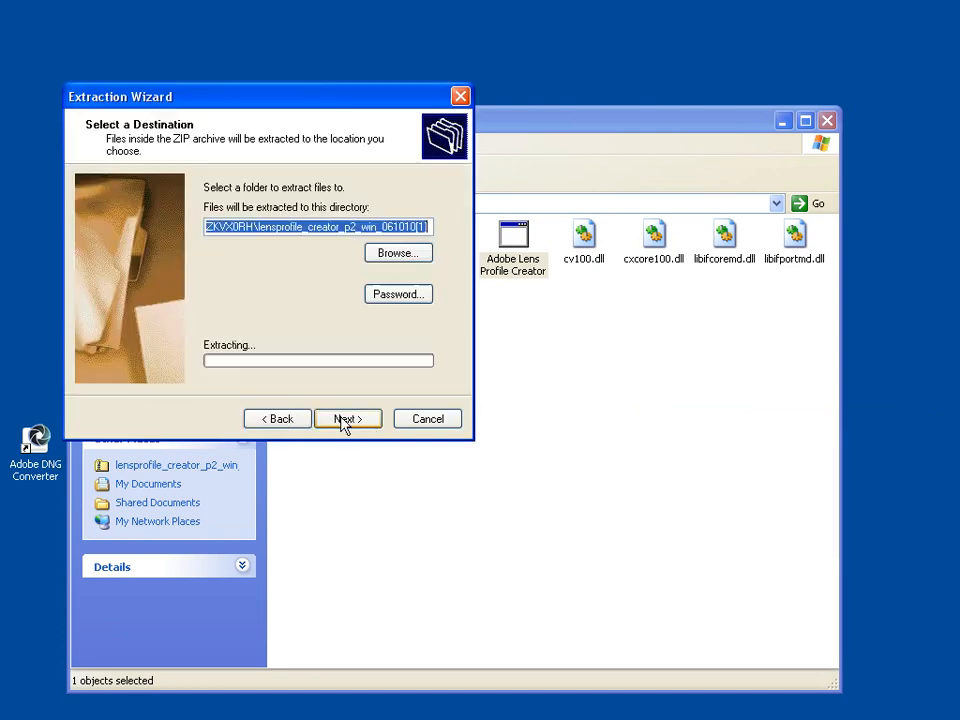
left_click(343, 420)
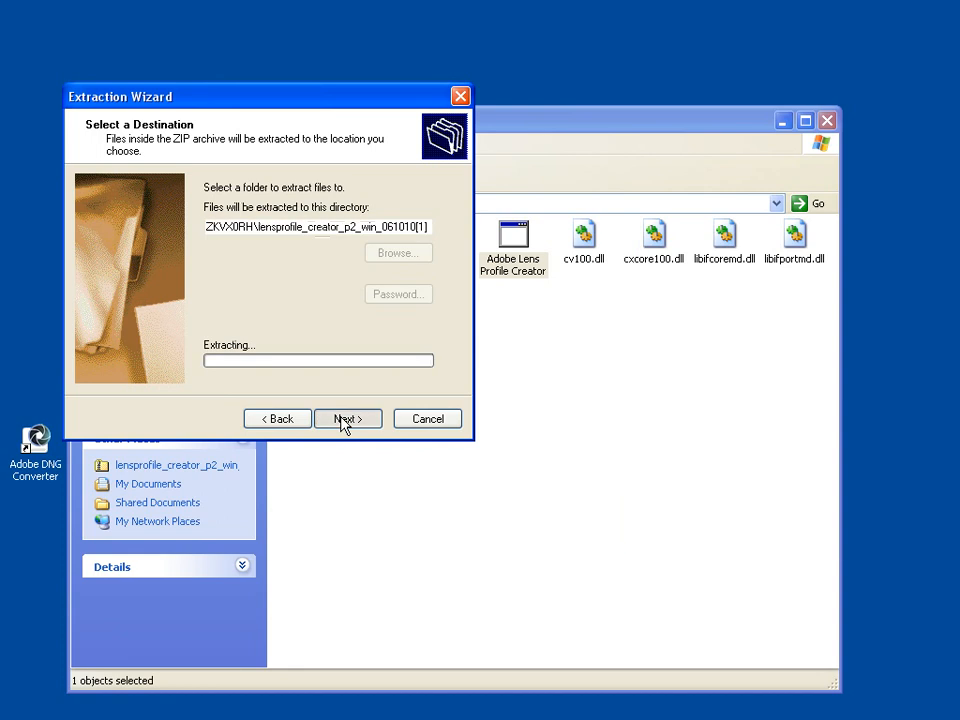
left_click(733, 537)
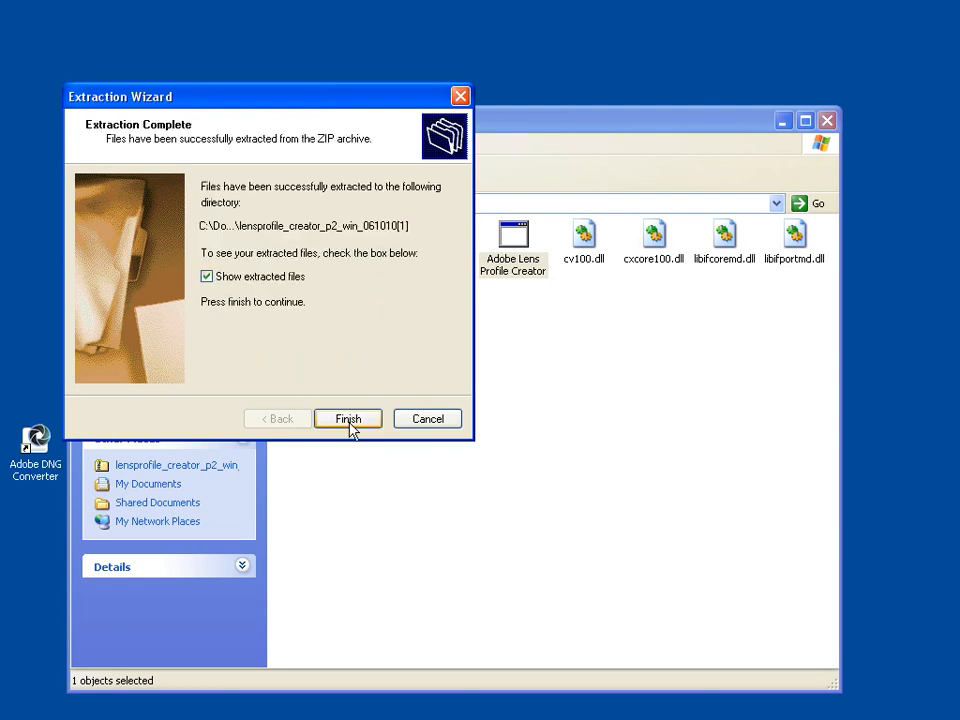
left_click(349, 419)
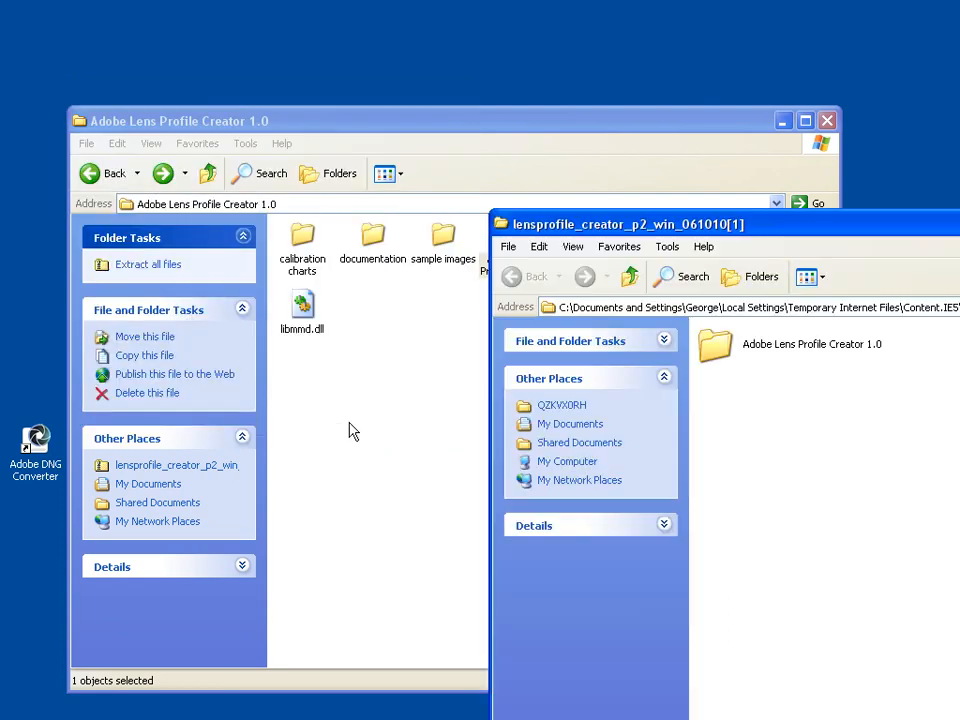
- Run Adobe Lens Profile Creator from the extracted Adobe Lens Profile Creator 1.0 folder, accepting the security warning
left_click_drag(741, 223, 352, 108)
double_click(340, 226)
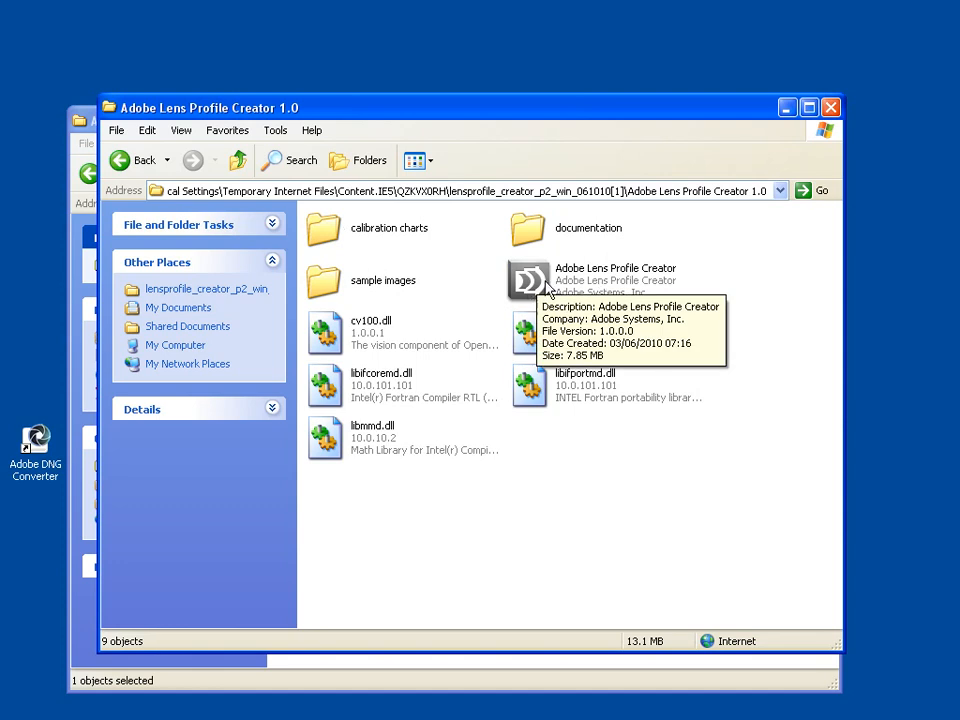
double_click(539, 283)
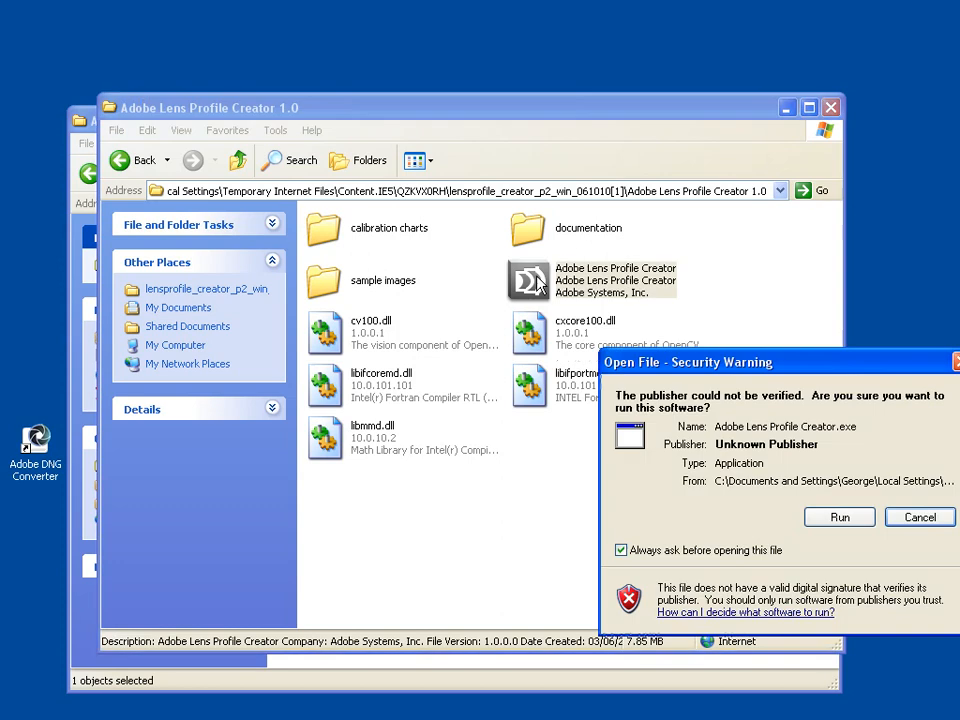
left_click(842, 517)
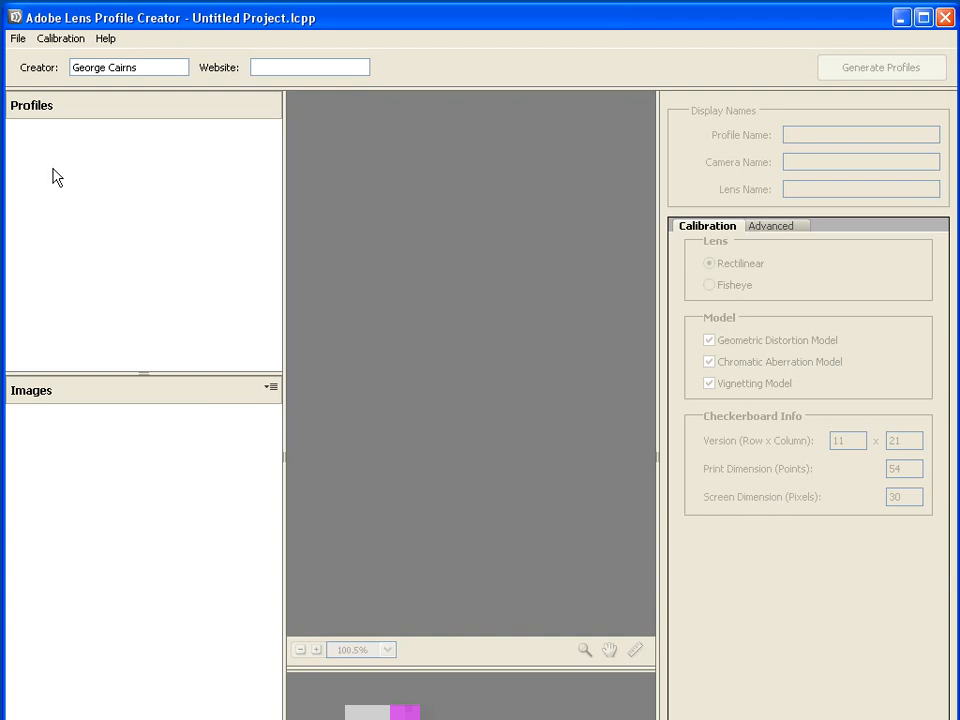
- Add the DNG images LensProfile_32mm_f11_i200_1 through LensProfile_32mm_f11_i200_17 from the desktop's DNG folder to the project
left_click(18, 38)
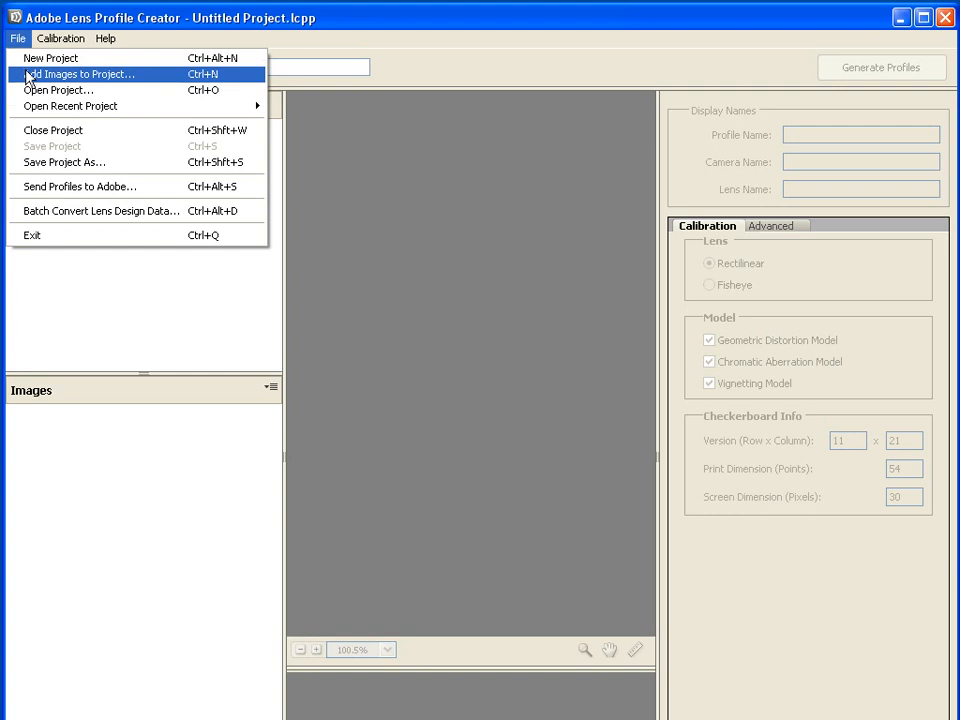
left_click(28, 76)
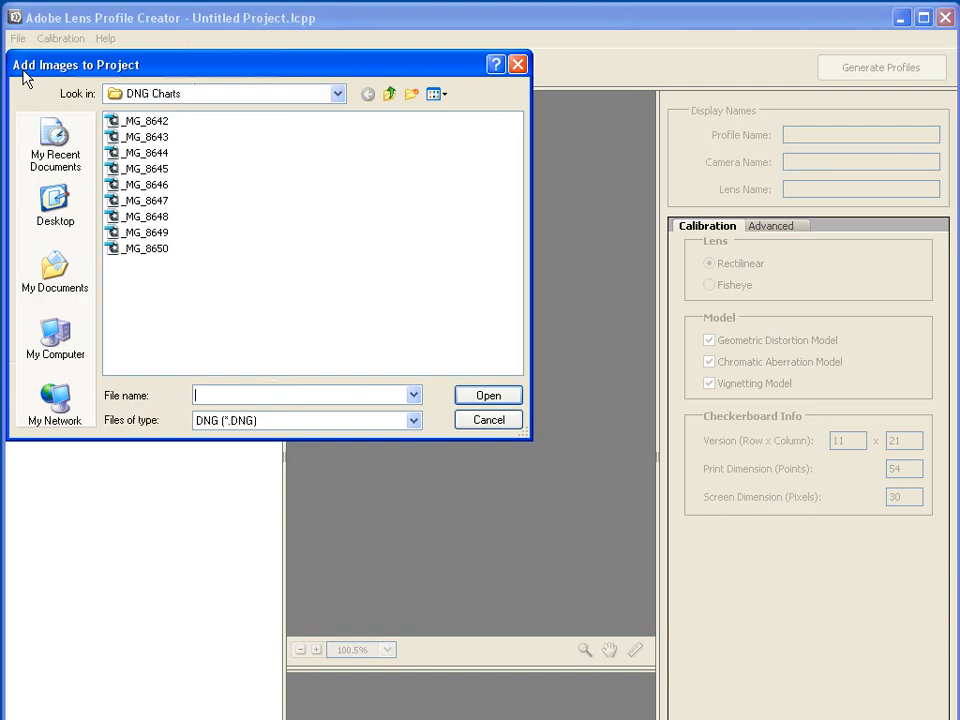
left_click(389, 94)
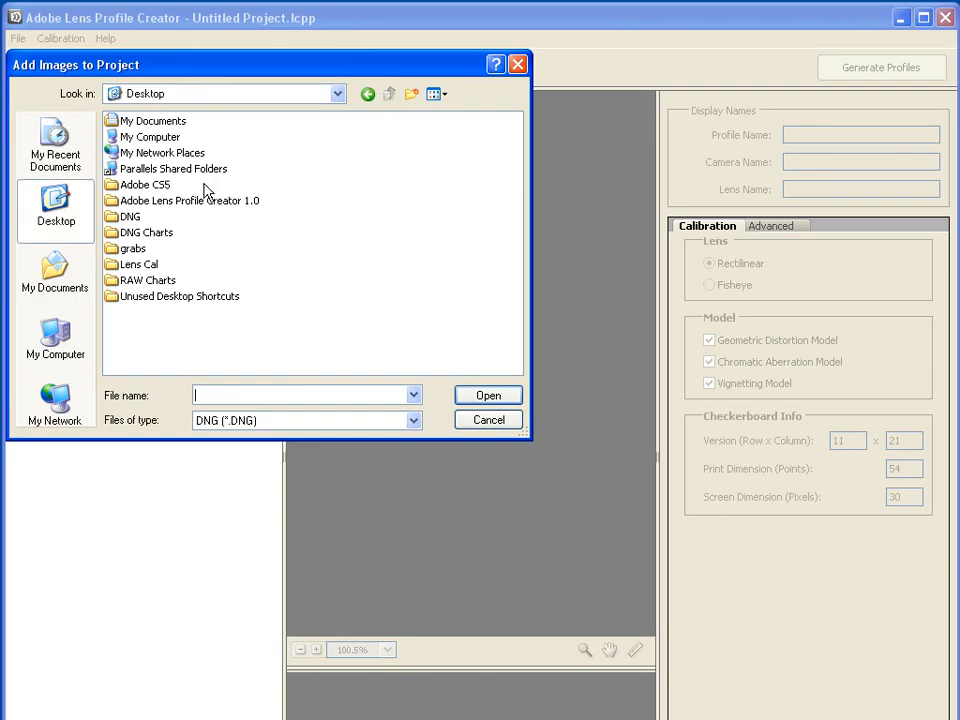
double_click(125, 216)
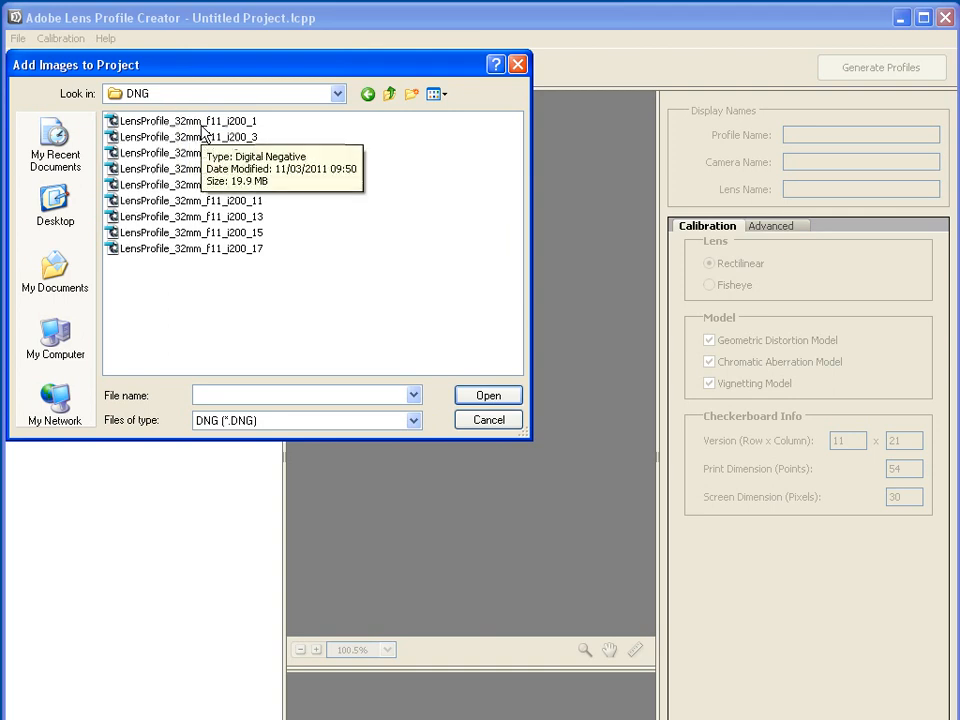
left_click(200, 122)
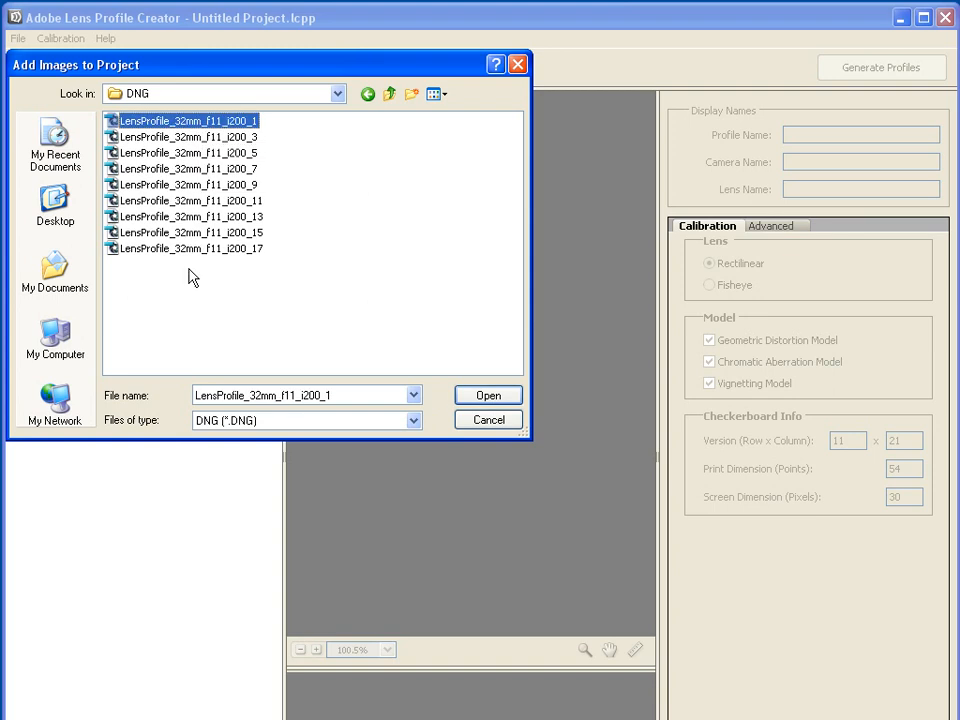
left_click(199, 248, "shift")
left_click(463, 397)
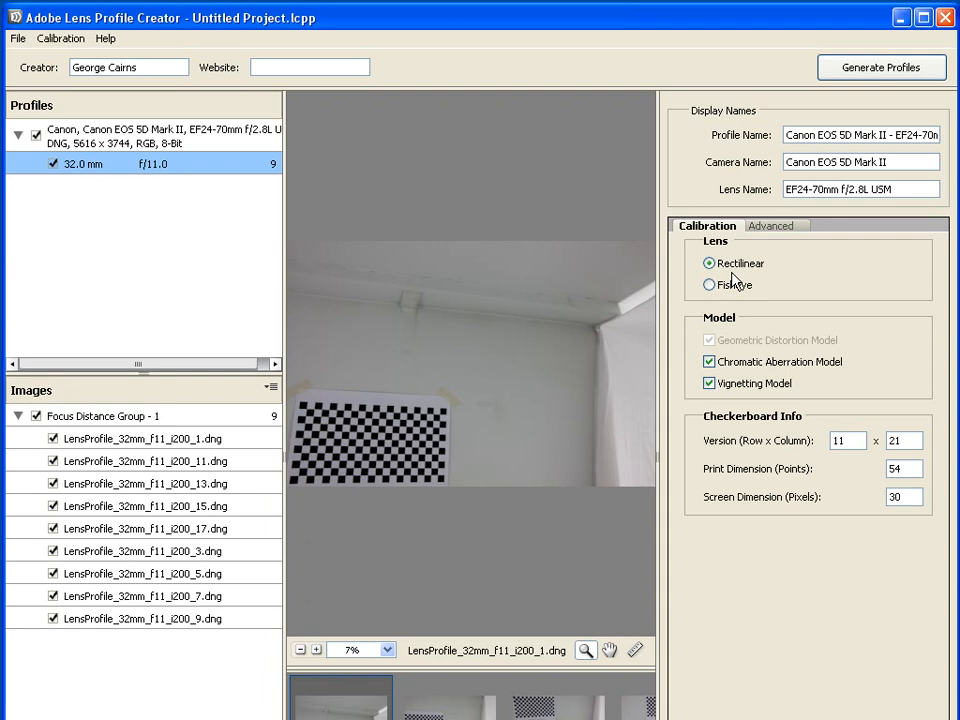
- Turn the Vignetting and Chromatic Aberration models off and back on
left_click(710, 384)
left_click(709, 362)
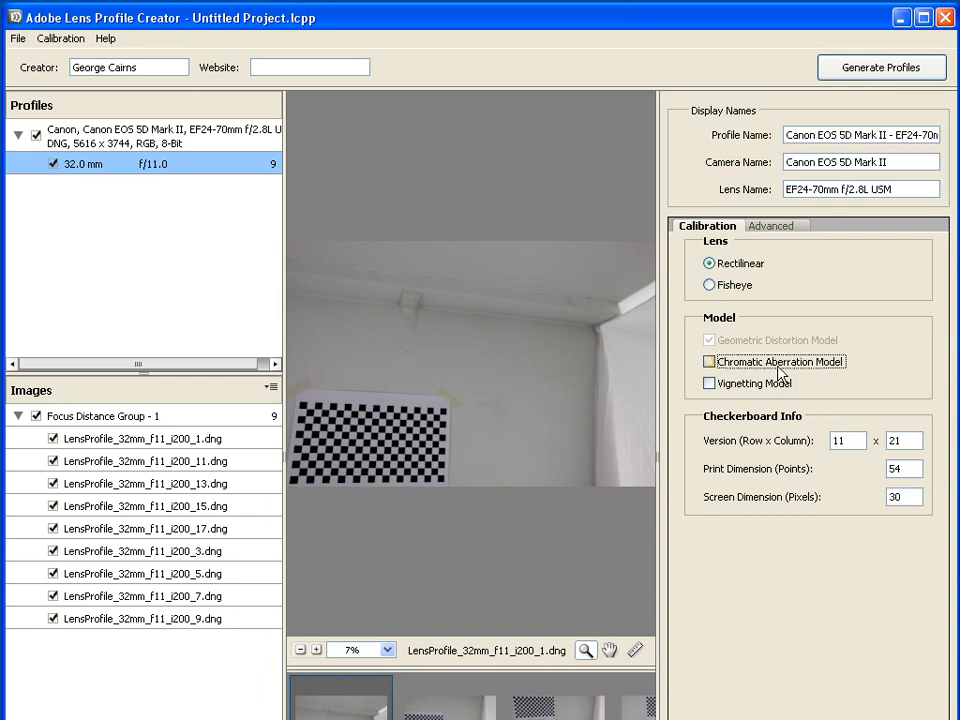
left_click(708, 363)
left_click(709, 384)
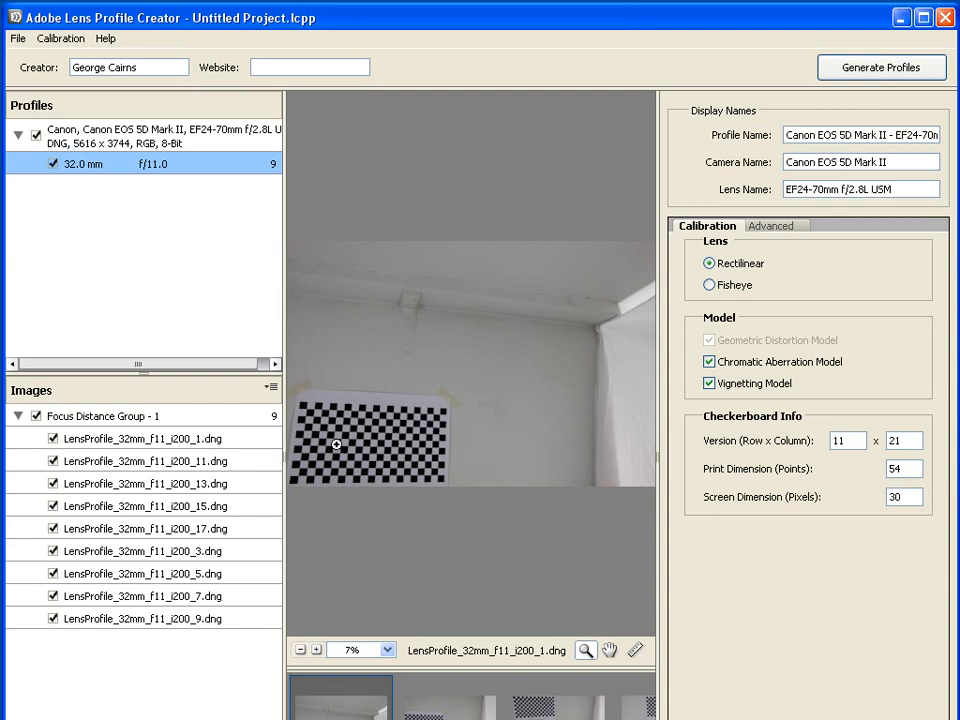
- Measure one checkerboard square's width in LensProfile_32mm_f11_i200_13.dng and use the measurement to set the screen dimension to 105 pixels
left_click(370, 444)
left_click(540, 706)
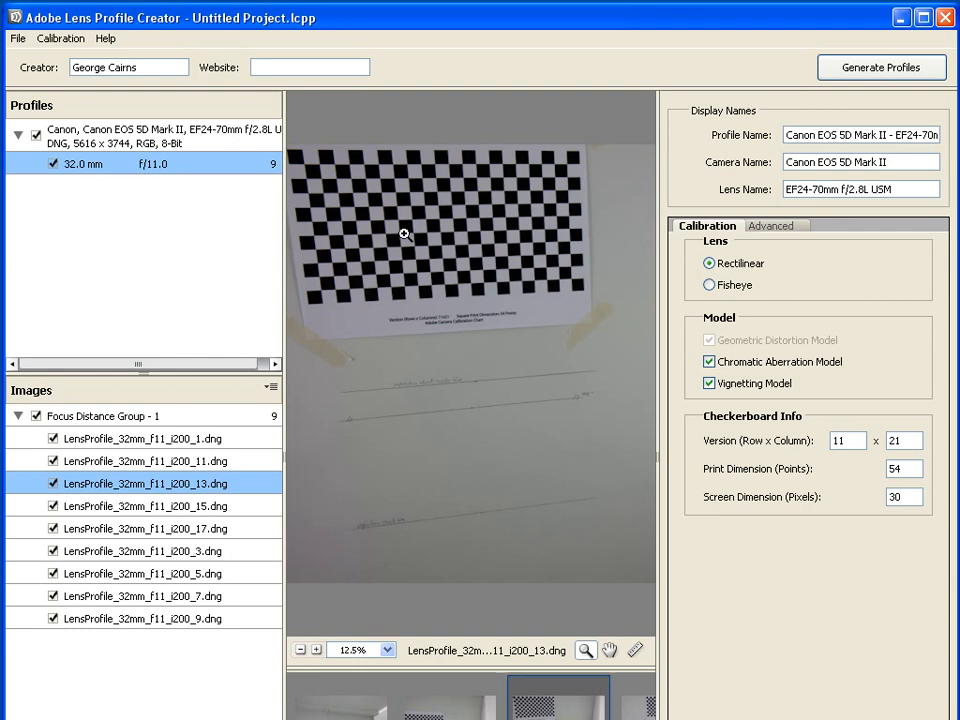
left_click(429, 189)
left_click(448, 167)
left_click_drag(464, 180, 120, 281)
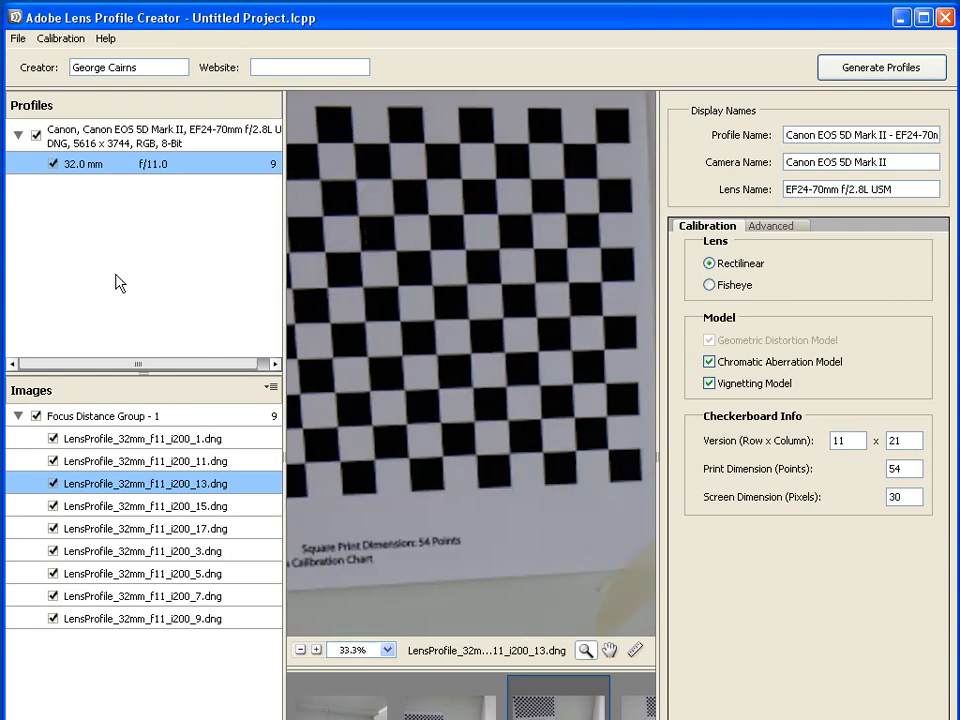
left_click_drag(554, 238, 530, 238)
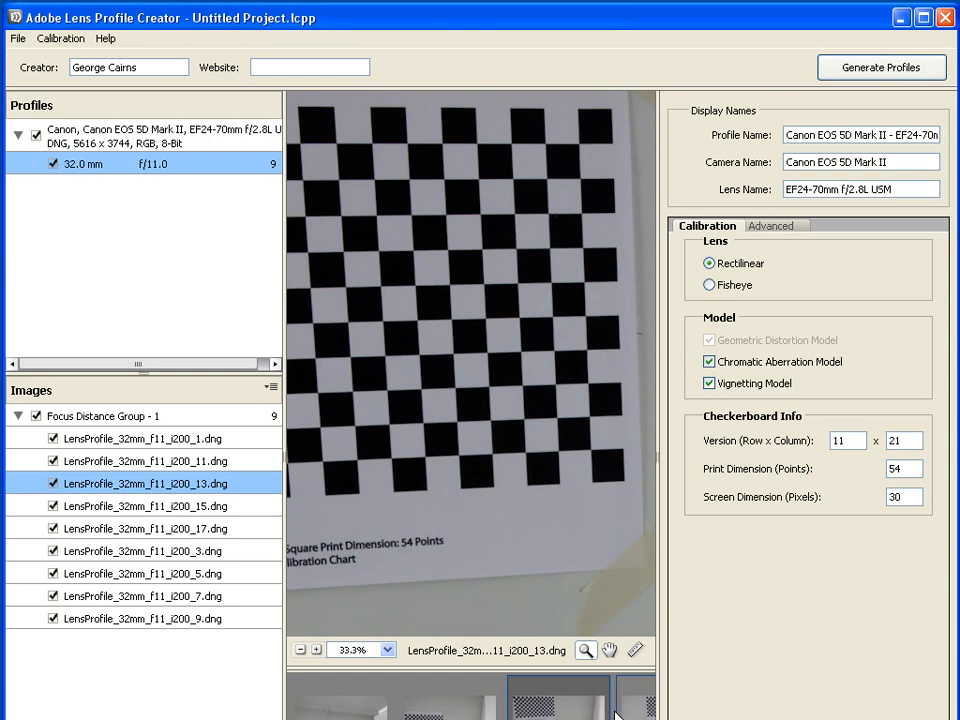
left_click(634, 650)
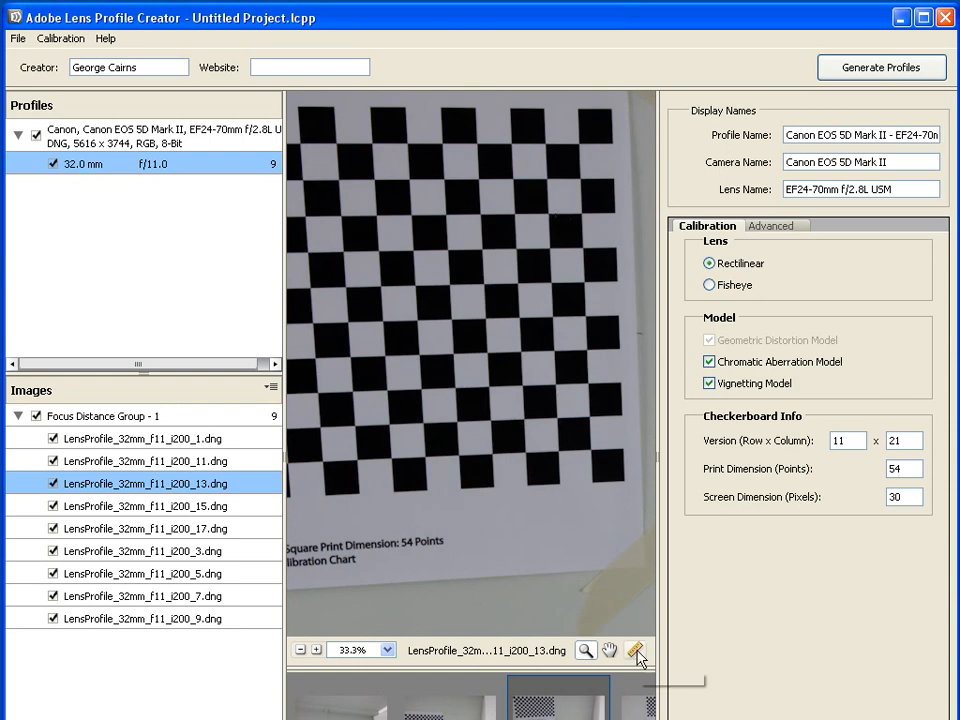
left_click(388, 651)
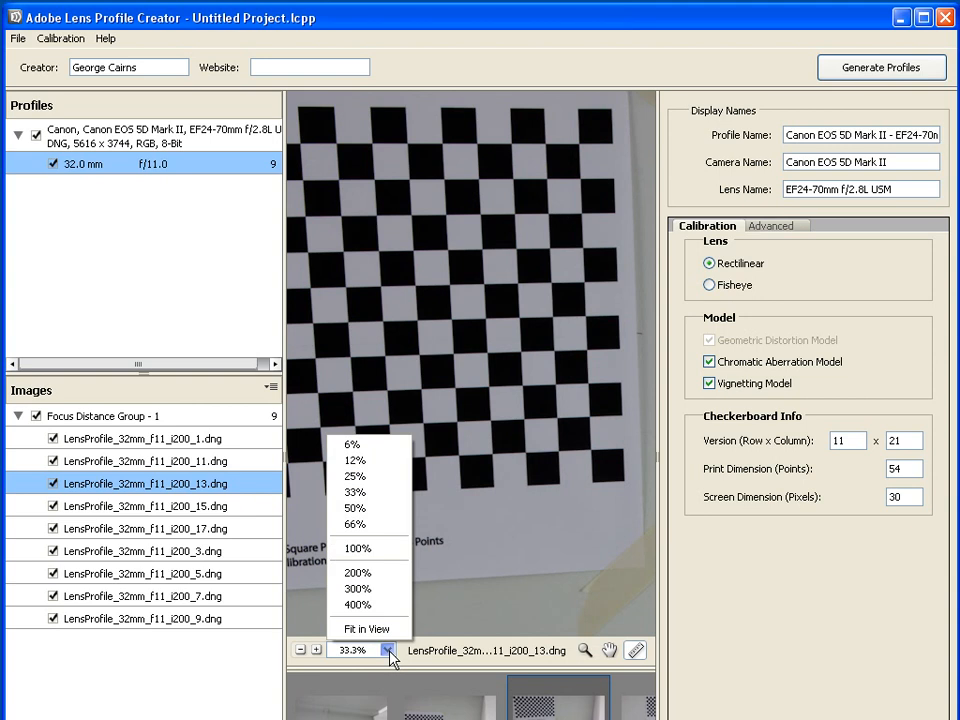
left_click(375, 548)
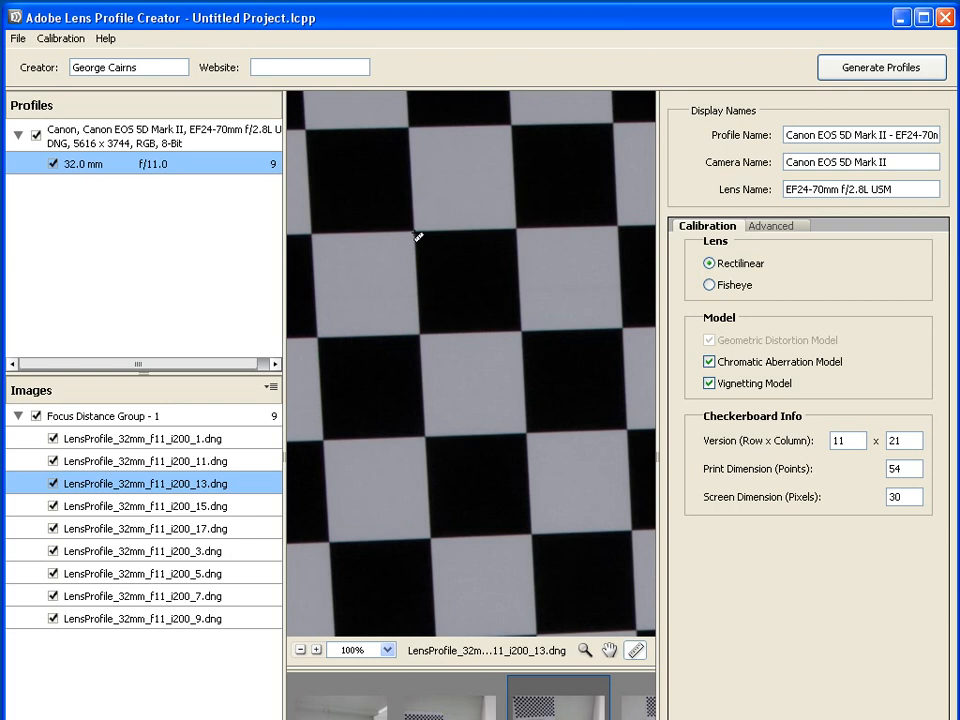
left_click_drag(418, 236, 515, 233)
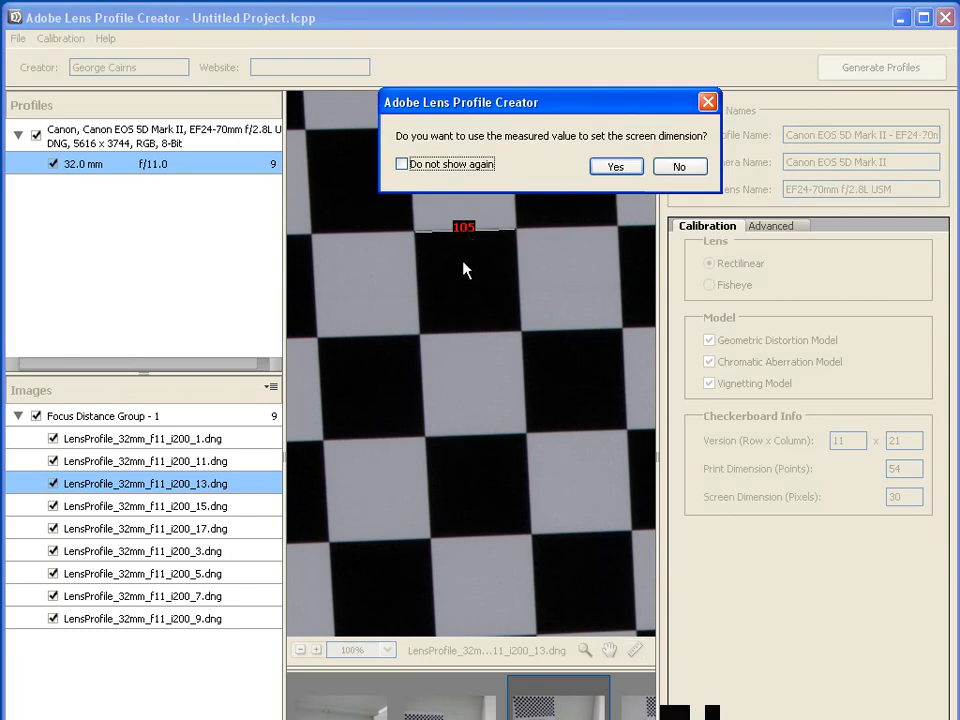
left_click(616, 167)
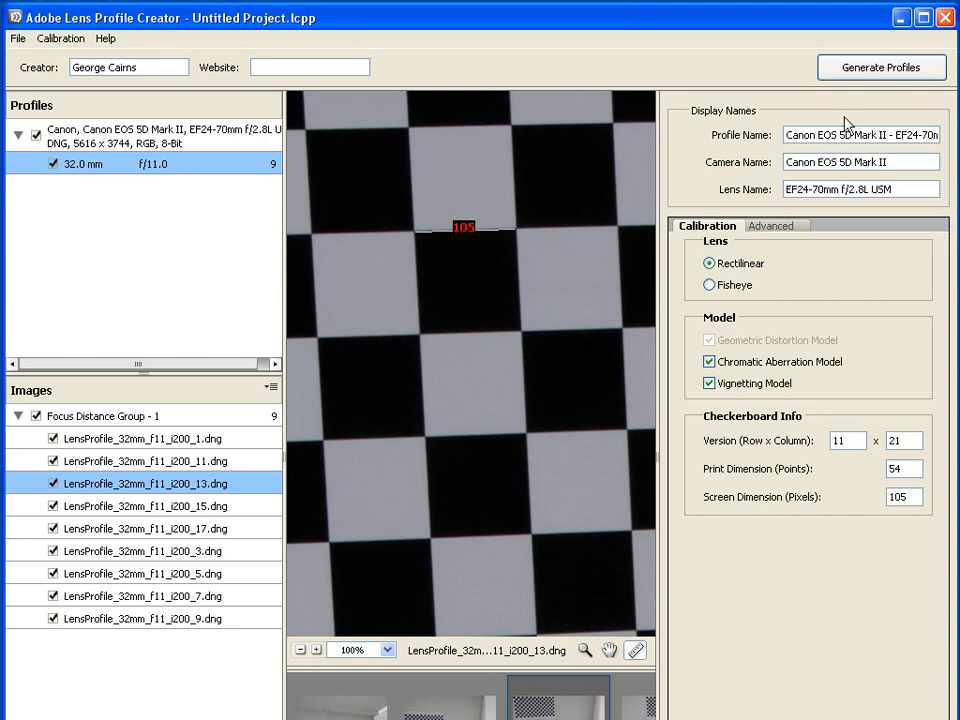
- Generate the lens profile and save it as Canon EOS 5D Mark II (EF24-70mm f2.8L USM) - RAW in the 1.0 folder
left_click(849, 69)
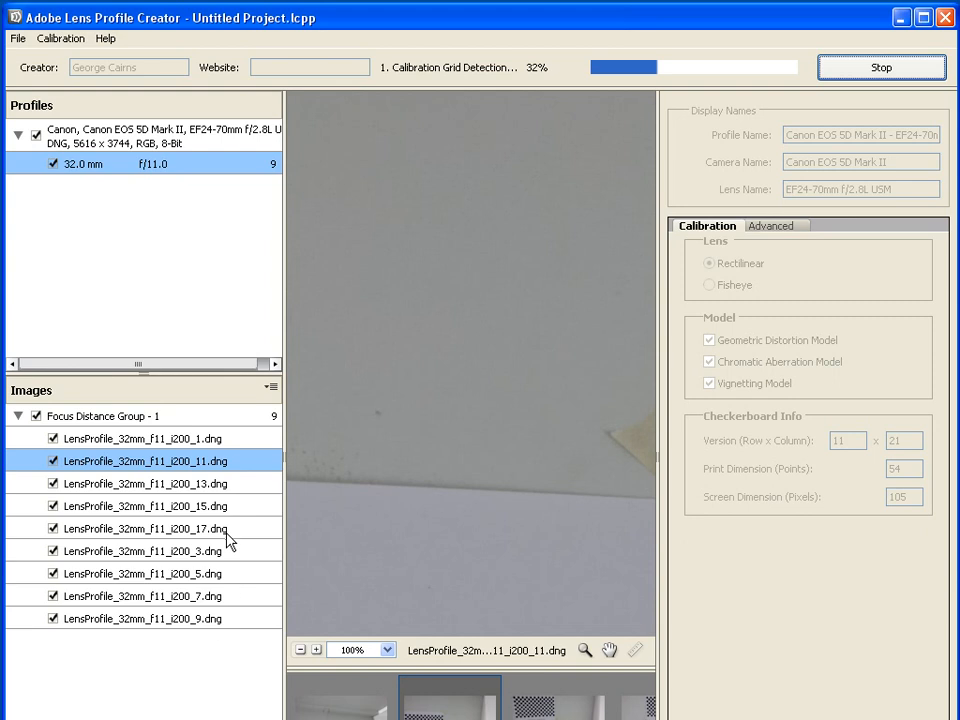
left_click(229, 483)
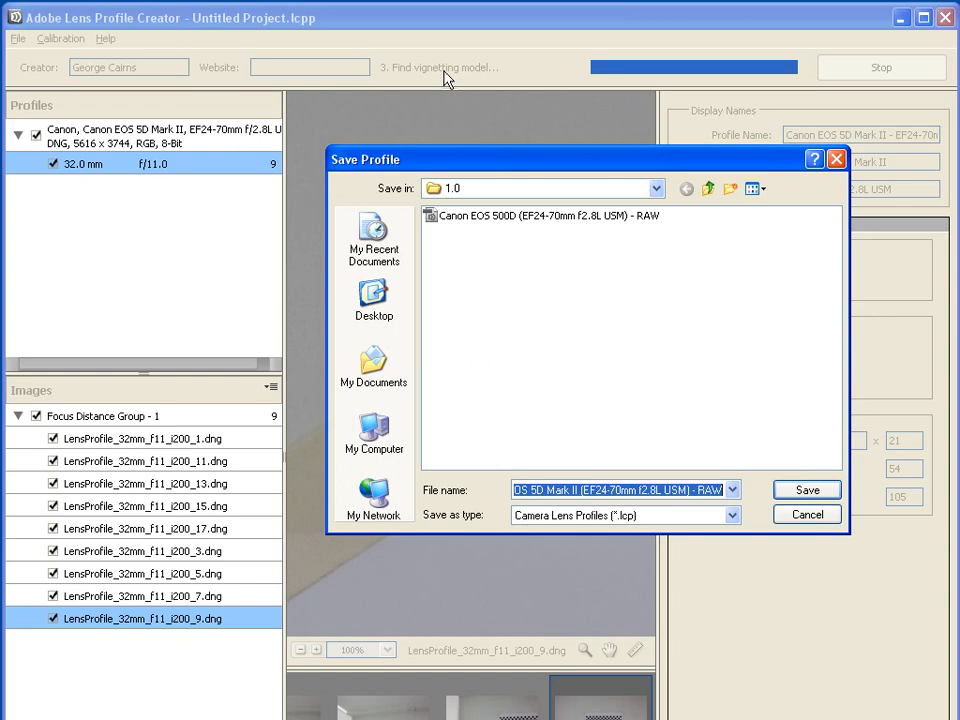
left_click(516, 489)
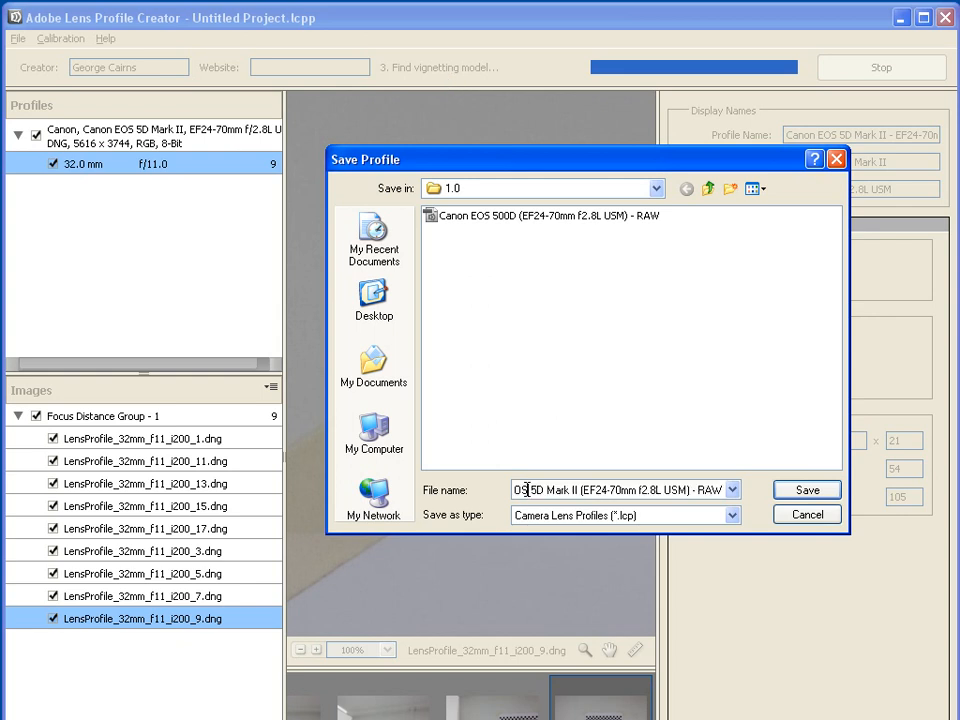
left_click_drag(519, 489, 476, 489)
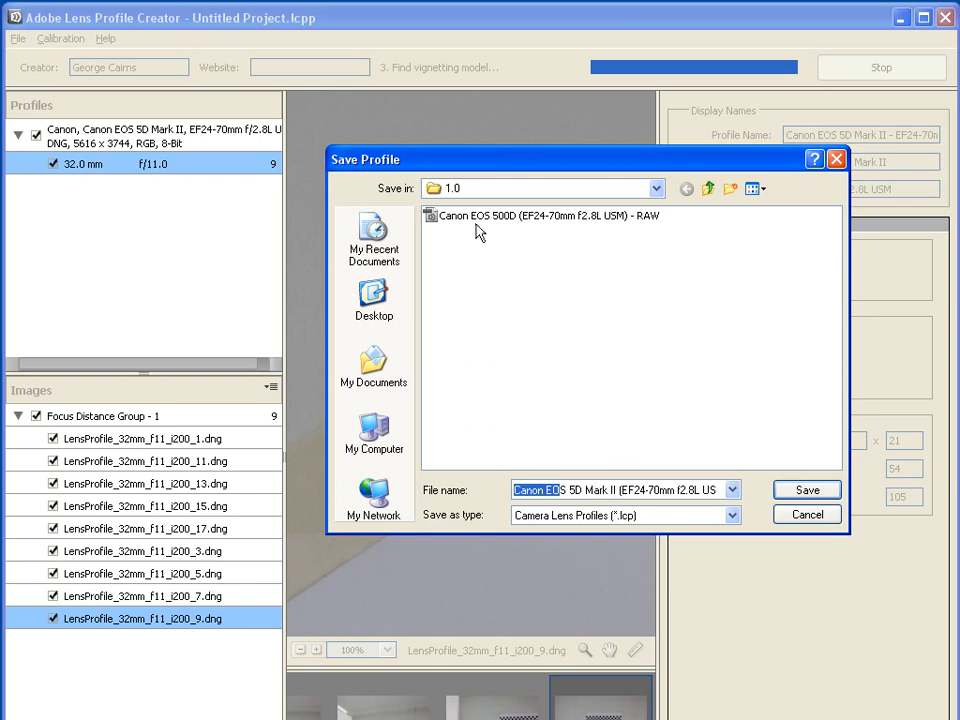
left_click(575, 489)
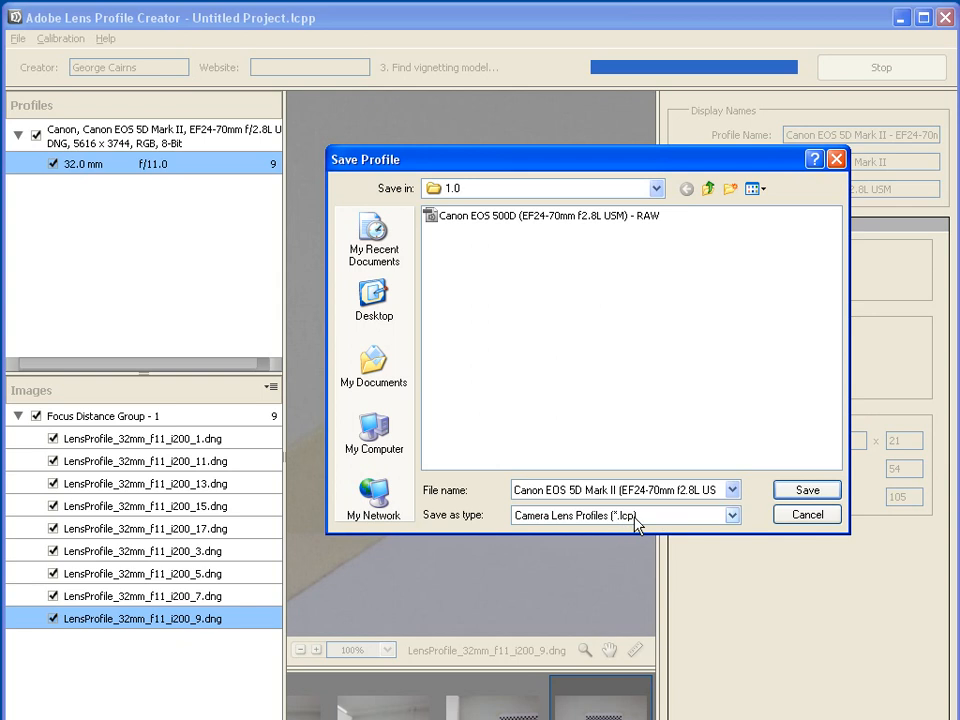
left_click(806, 496)
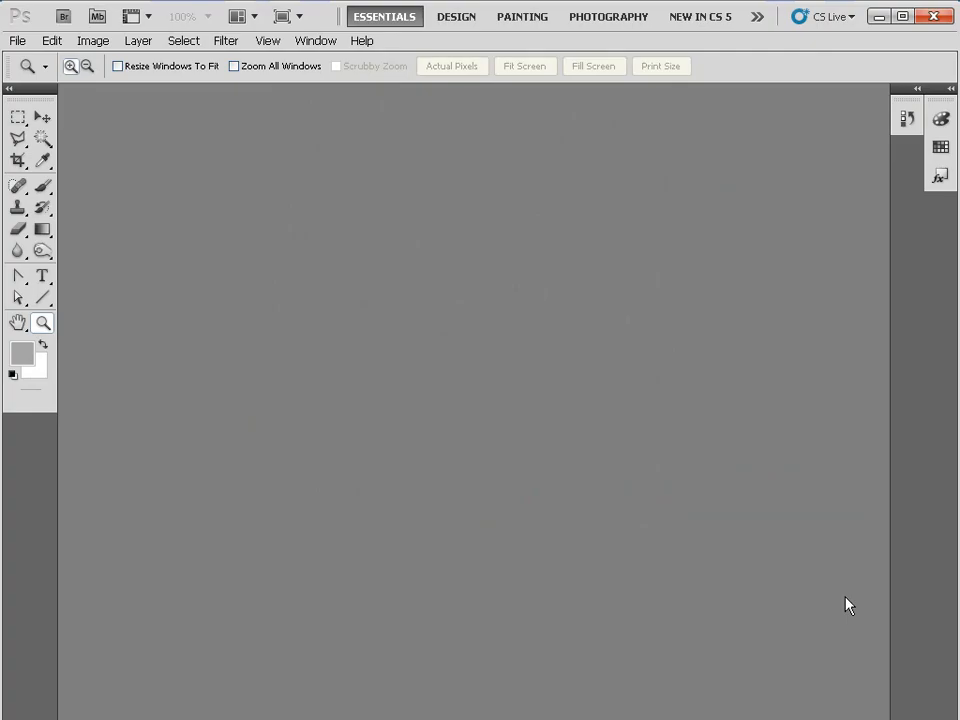
- Switch to Photoshop and open the recent file LensCal_Before.dng through Camera Raw with its As Shot settings
left_click(17, 41)
mouse_move(14, 157)
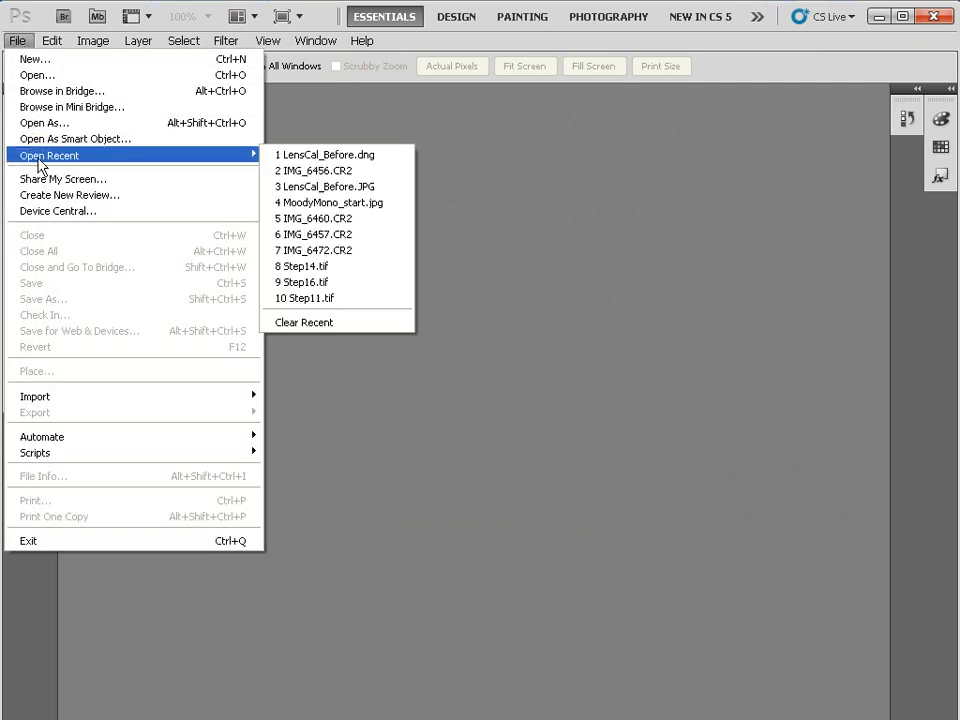
left_click(389, 158)
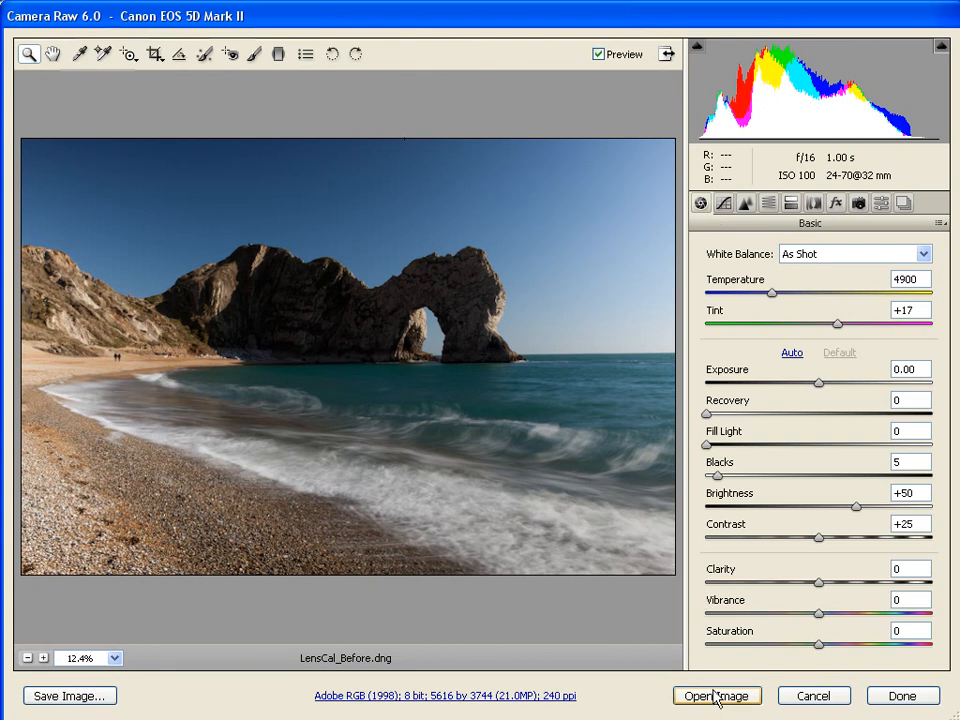
left_click(720, 695)
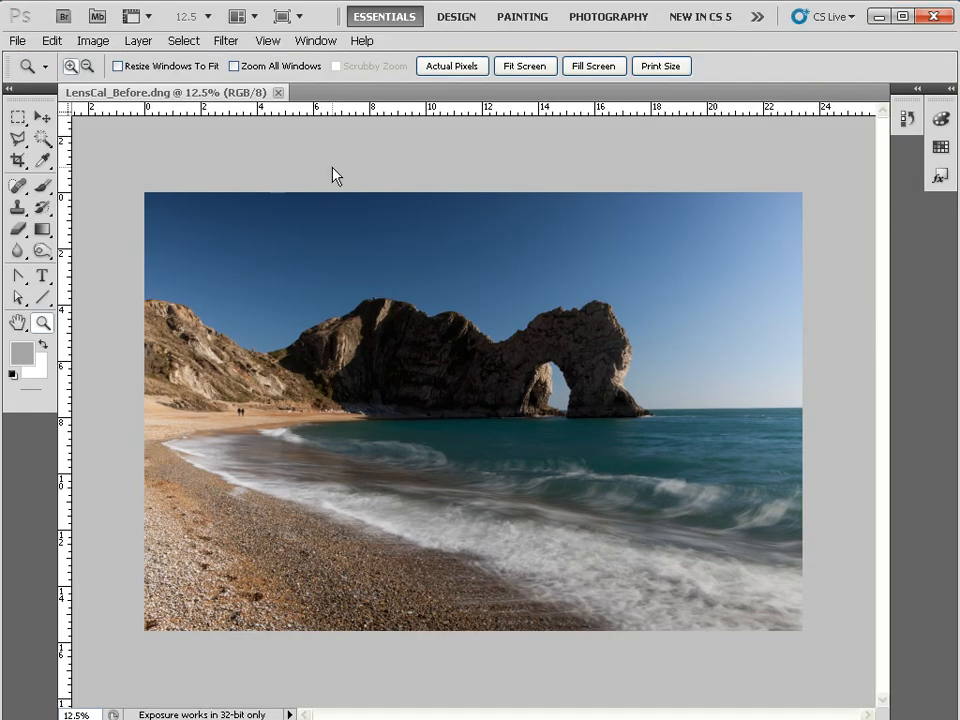
- Start the Lens Correction filter on the beach photo and activate its Zoom tool
left_click(224, 40)
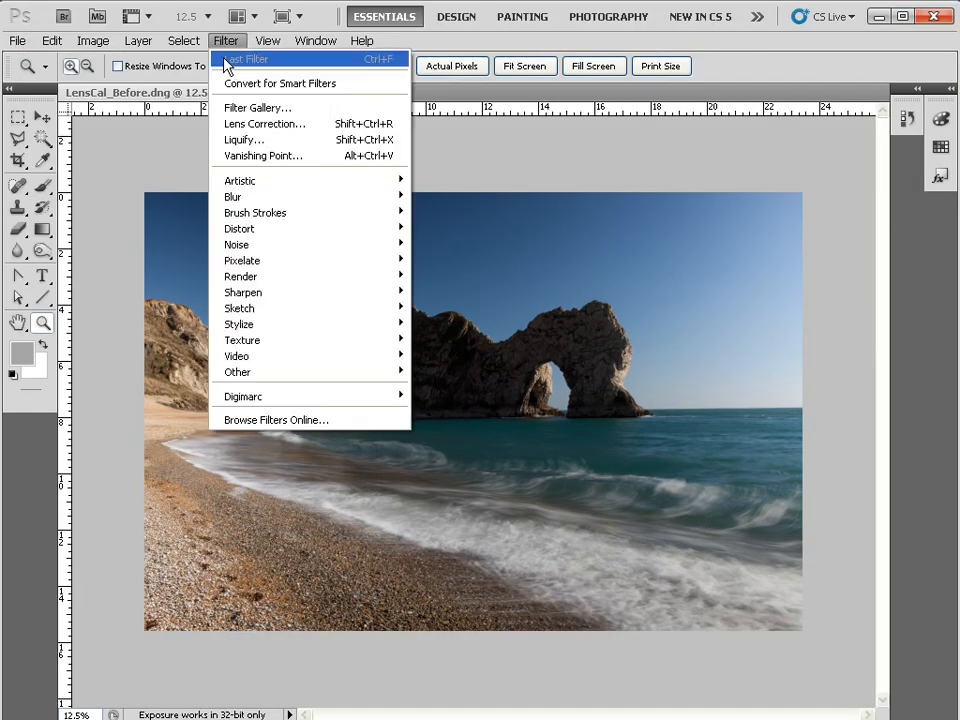
left_click(253, 125)
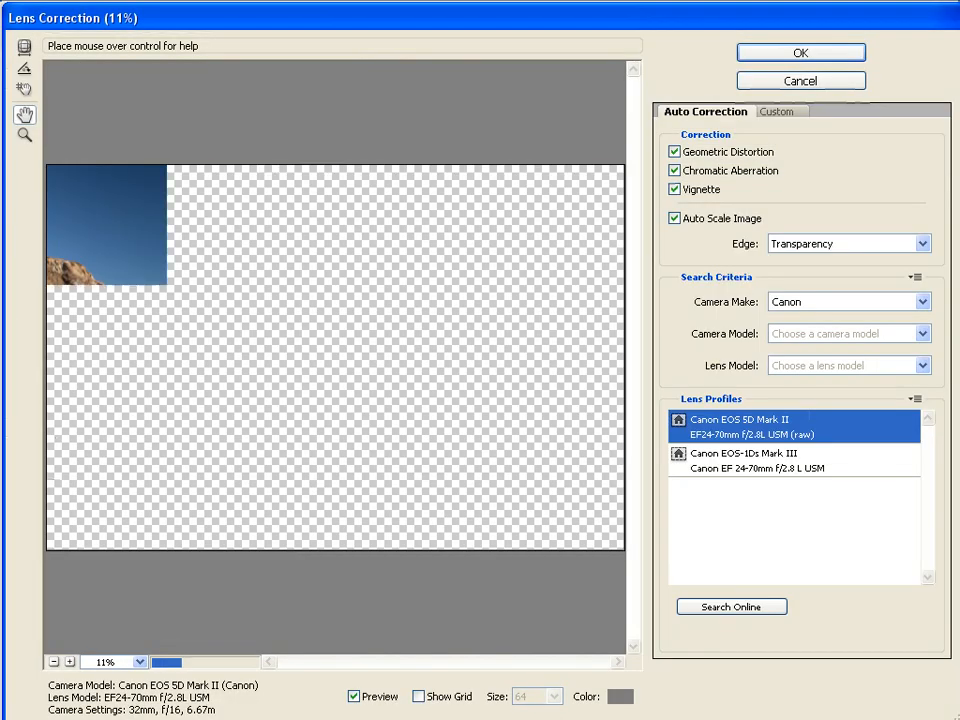
key("z")
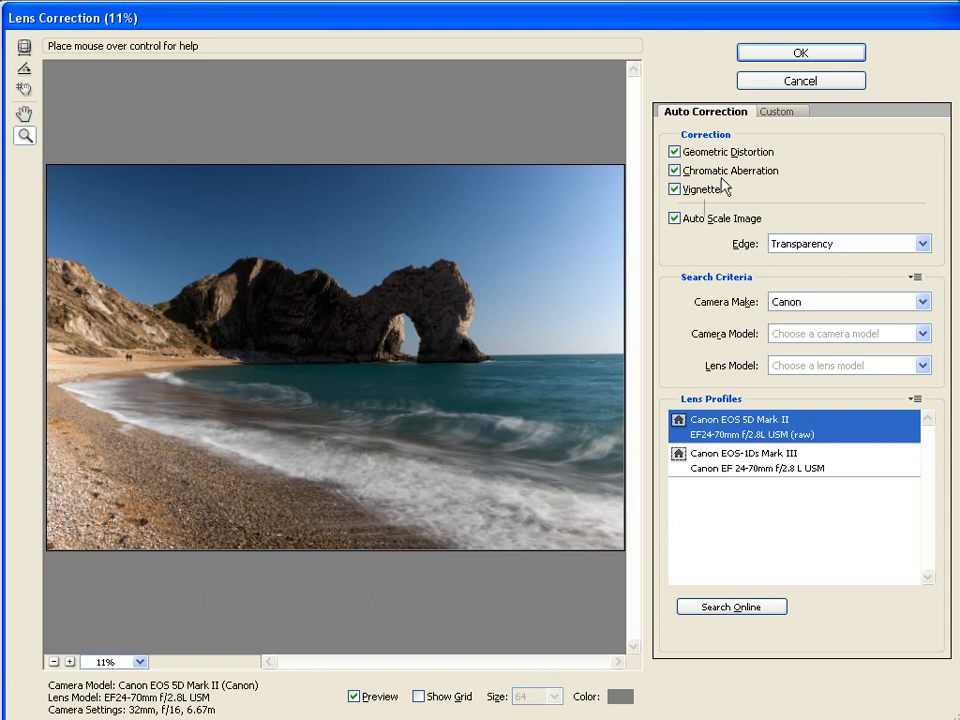
- Compare the preview with the Vignette correction, then the Geometric Distortion correction, turned off and back on
left_click(676, 190)
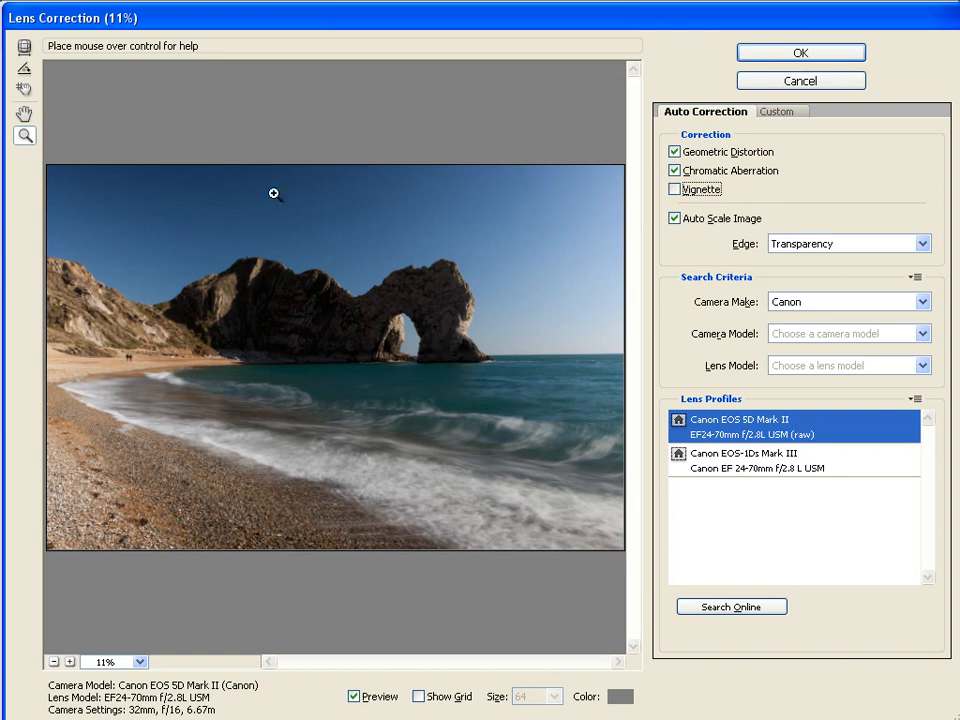
left_click(675, 190)
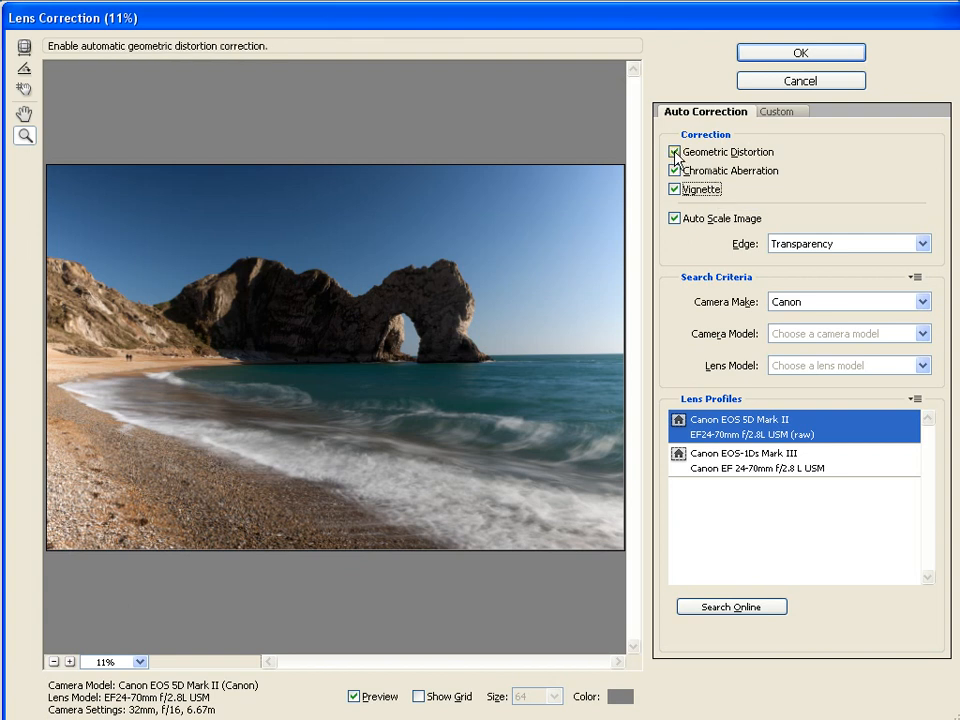
left_click(675, 153)
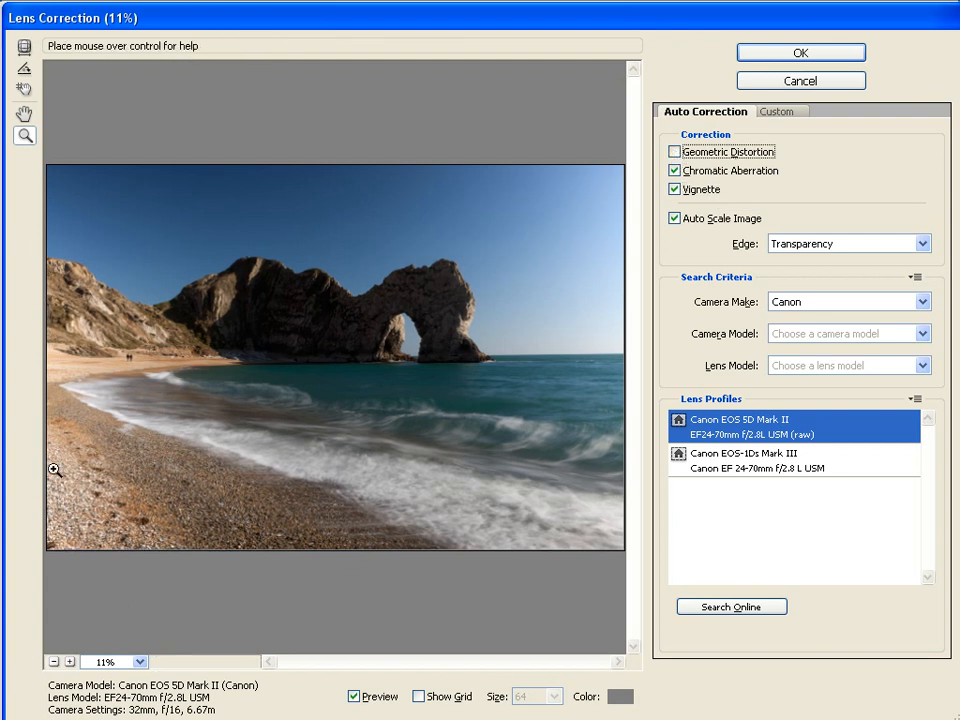
left_click(675, 153)
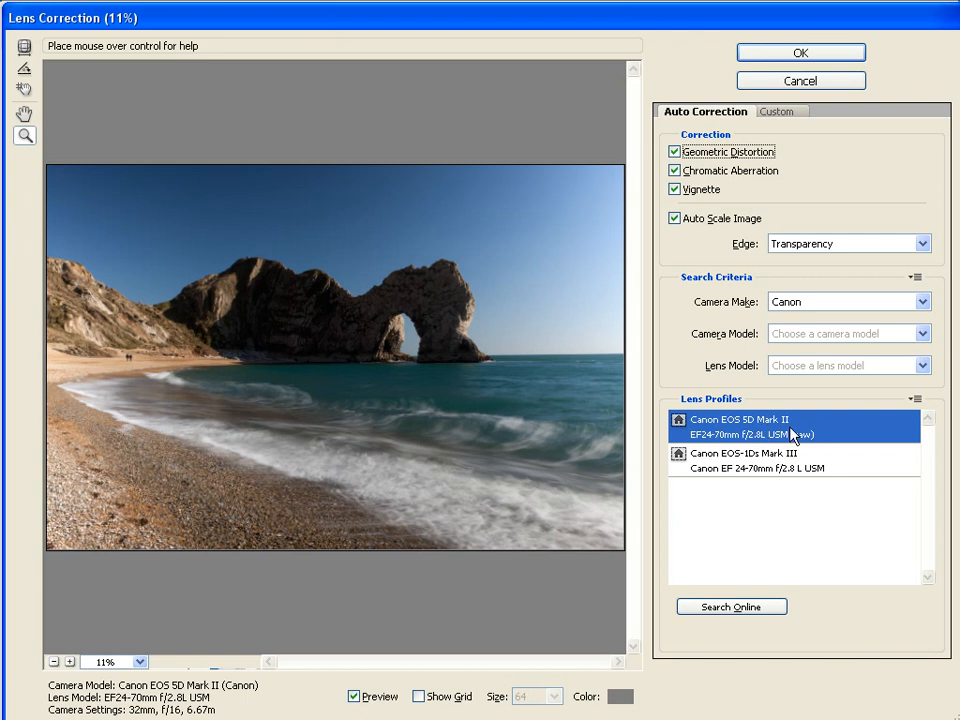
- Search online for more lens profiles matching the photo's camera and lens, and look through the profile list
left_click(736, 608)
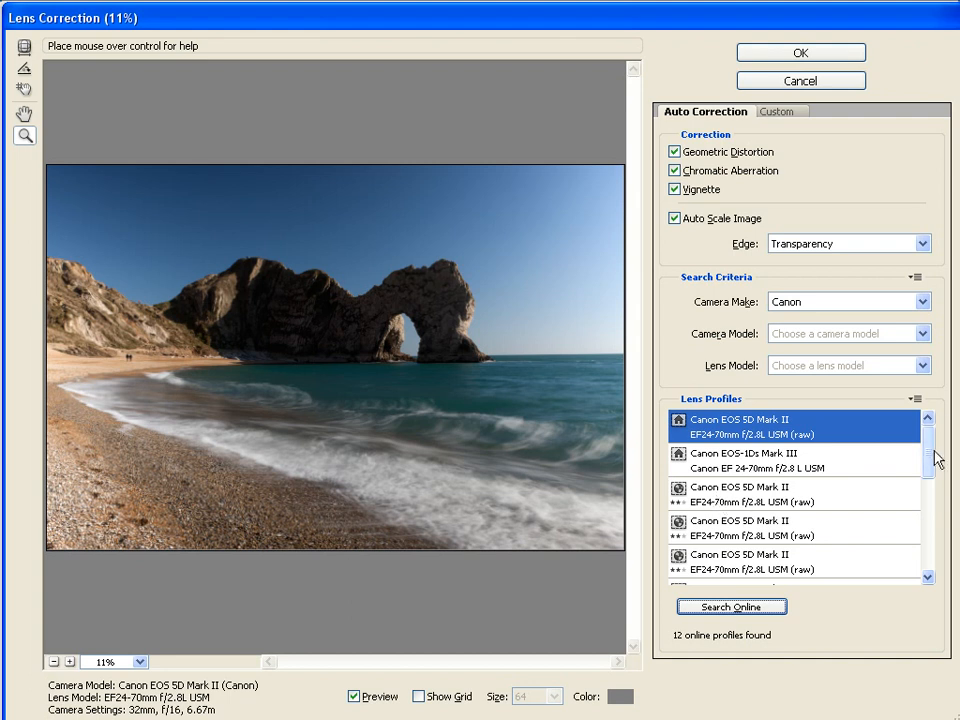
mouse_move(930, 452)
left_mouse_down()
mouse_move(925, 538)
mouse_move(932, 437)
left_mouse_up()
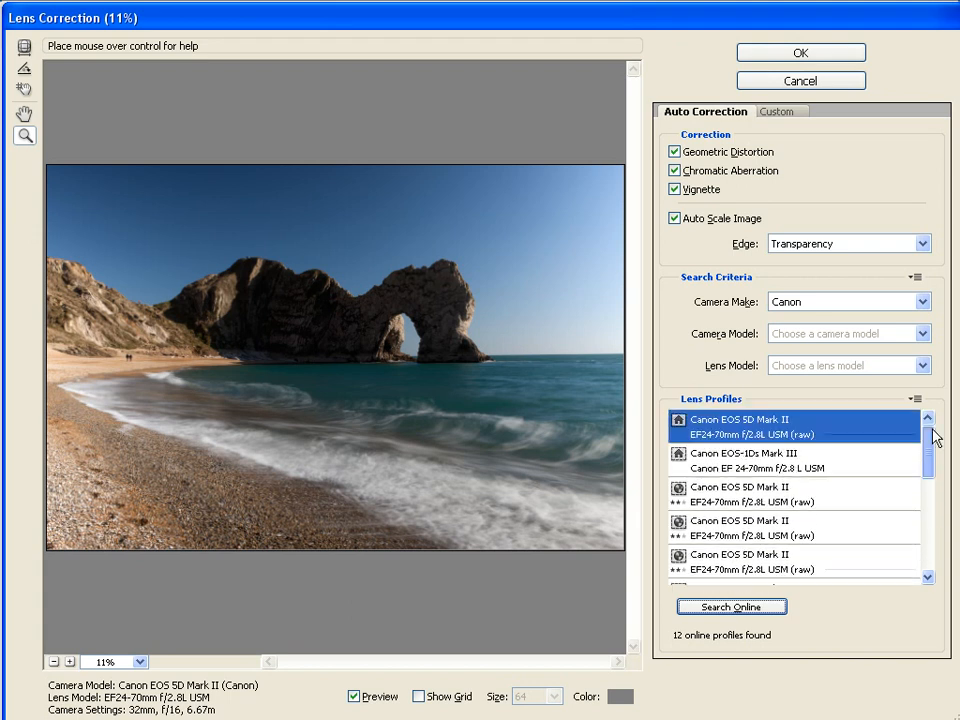